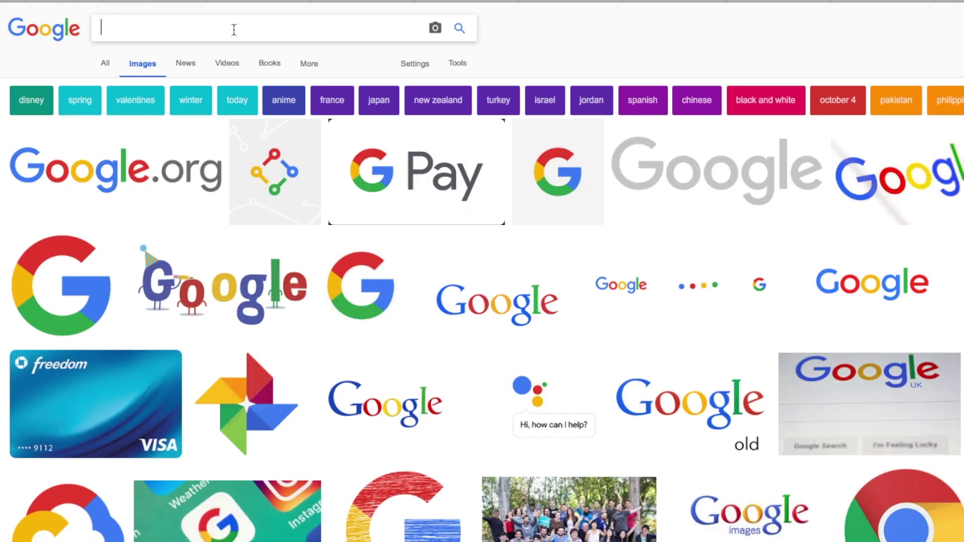
# Step: Search Google Images for "triune films" and open the black circular Triune Films logo
pyautogui.write('triune film')
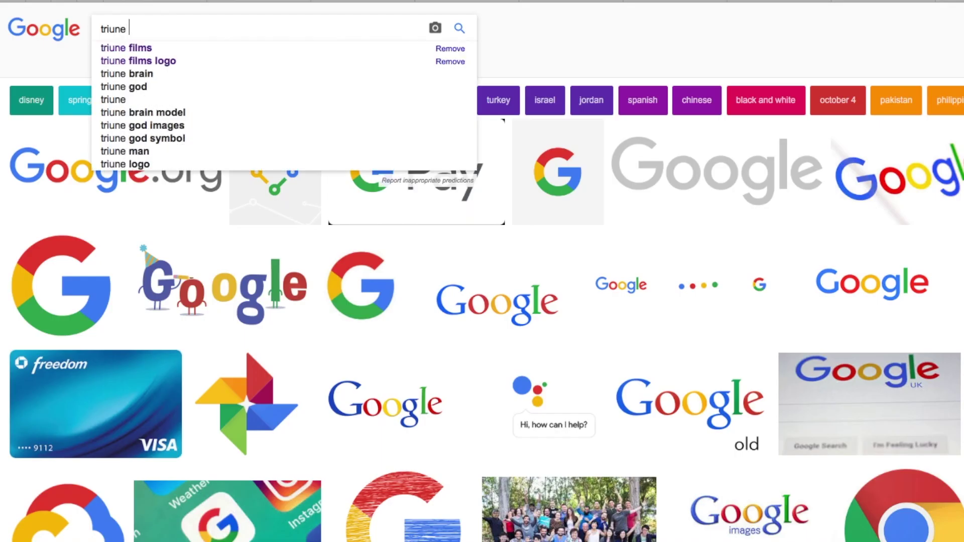
pyautogui.write('s')
pyautogui.press('Return')
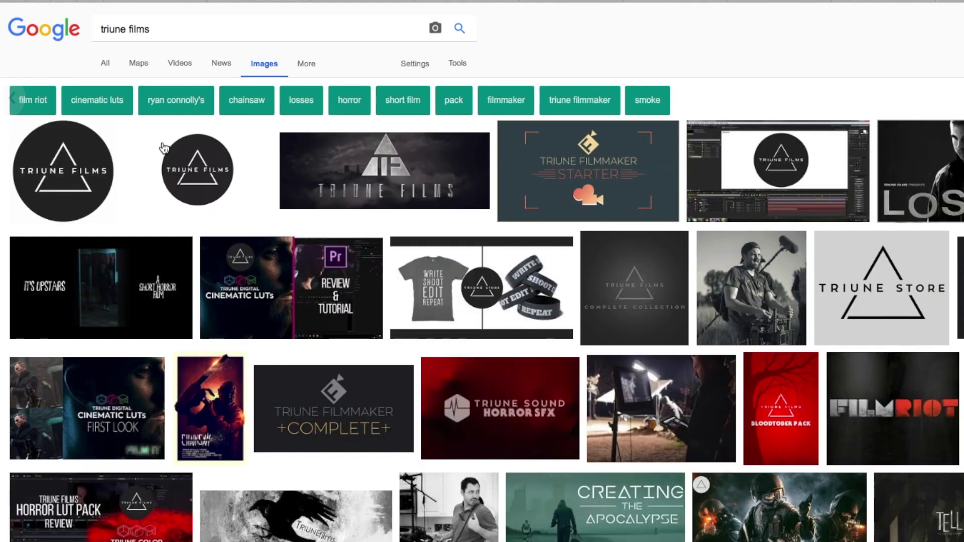
pyautogui.click(81, 161)
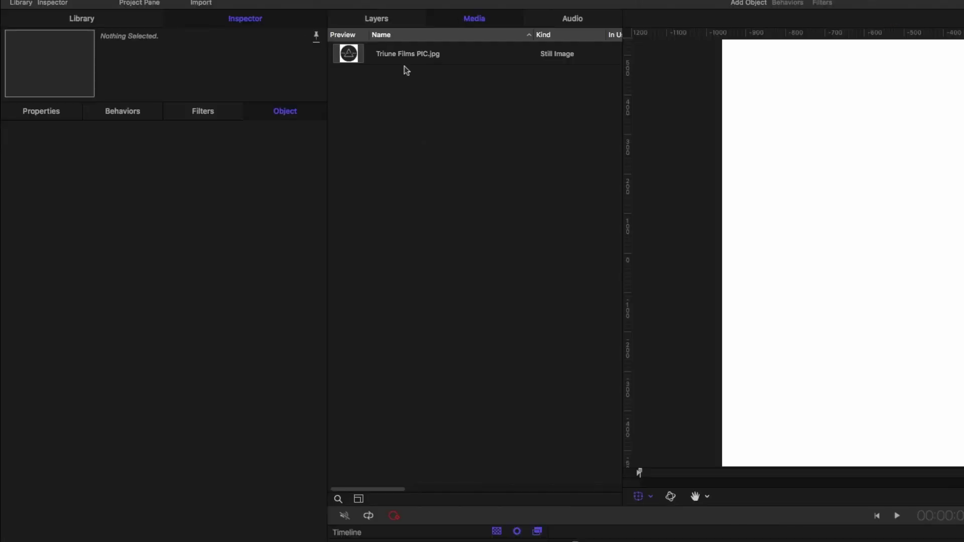
# Step: In Motion, open the imported Triune Films PIC.jpg in its own viewer window as a reference and move it clear of the media list
pyautogui.click(431, 56)
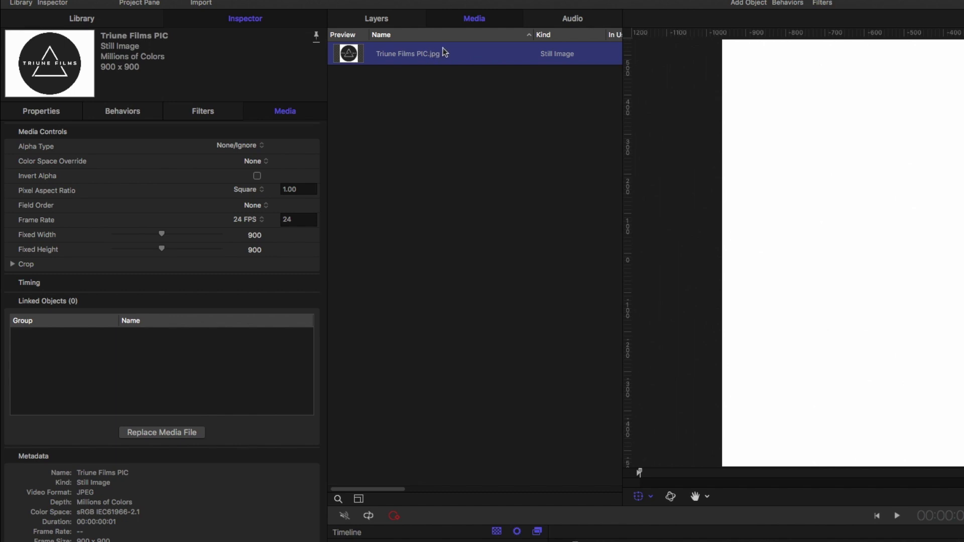
pyautogui.rightClick(442, 52)
pyautogui.click(482, 60)
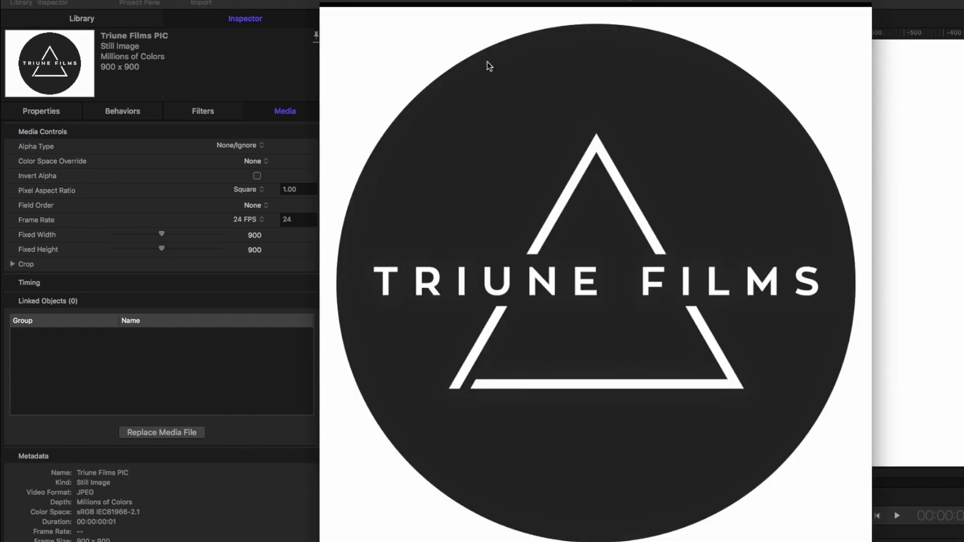
pyautogui.moveTo(566, 3); pyautogui.dragTo(510, 204)
pyautogui.click(401, 92)
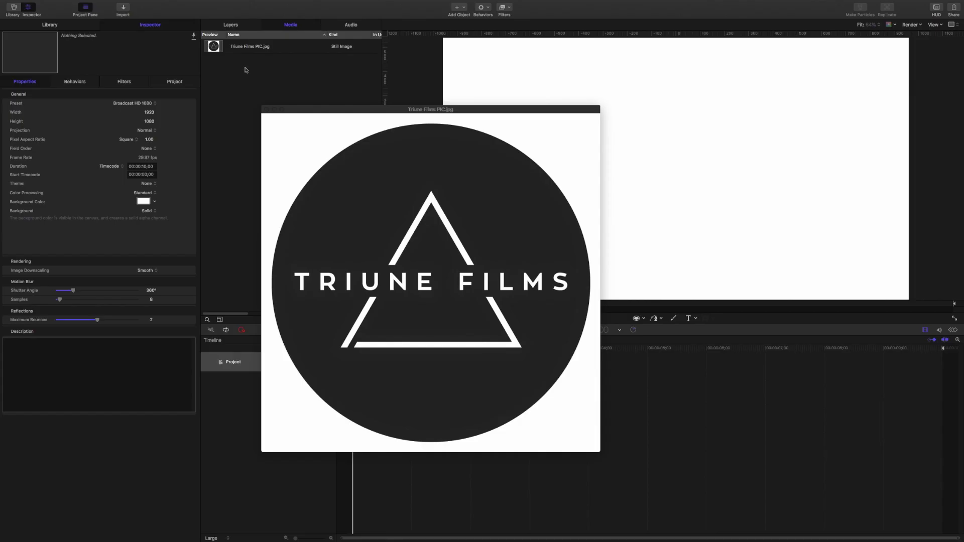
# Step: Set the project's background color to the white sampled from the corner area of the reference logo image
pyautogui.click(228, 25)
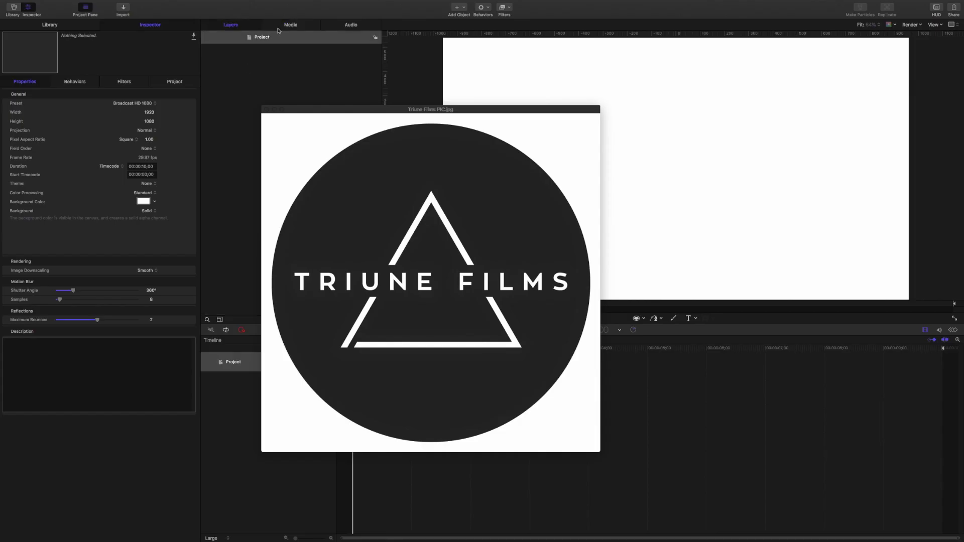
pyautogui.click(265, 38)
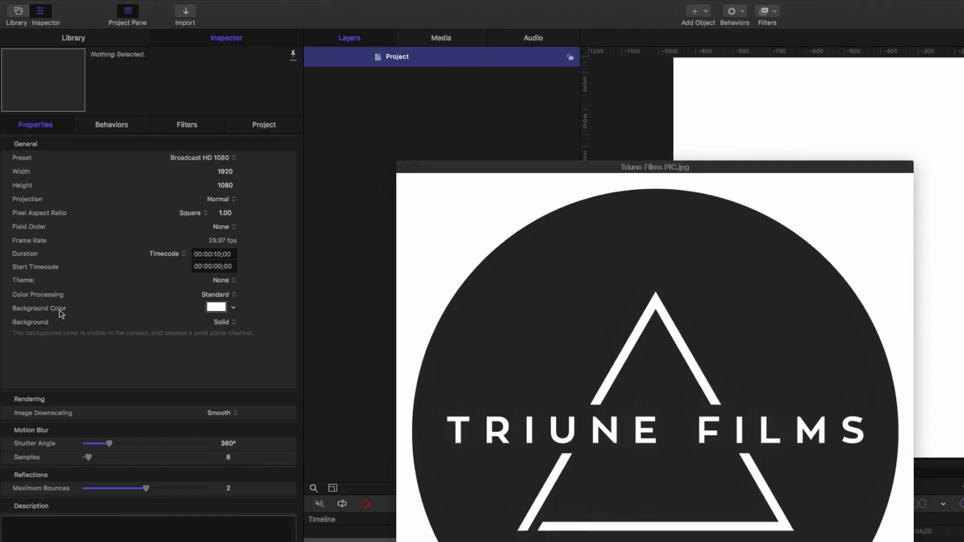
pyautogui.click(216, 307)
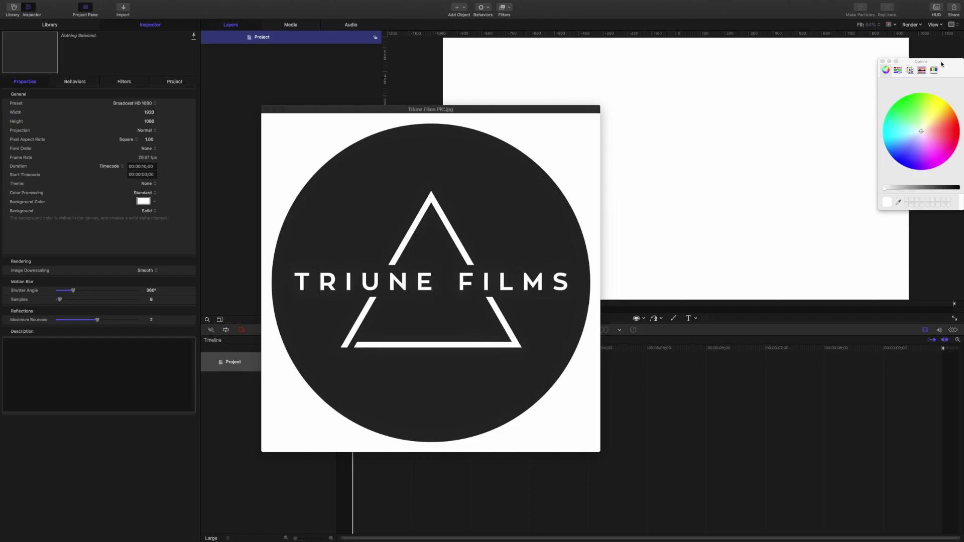
pyautogui.moveTo(941, 64); pyautogui.dragTo(802, 62)
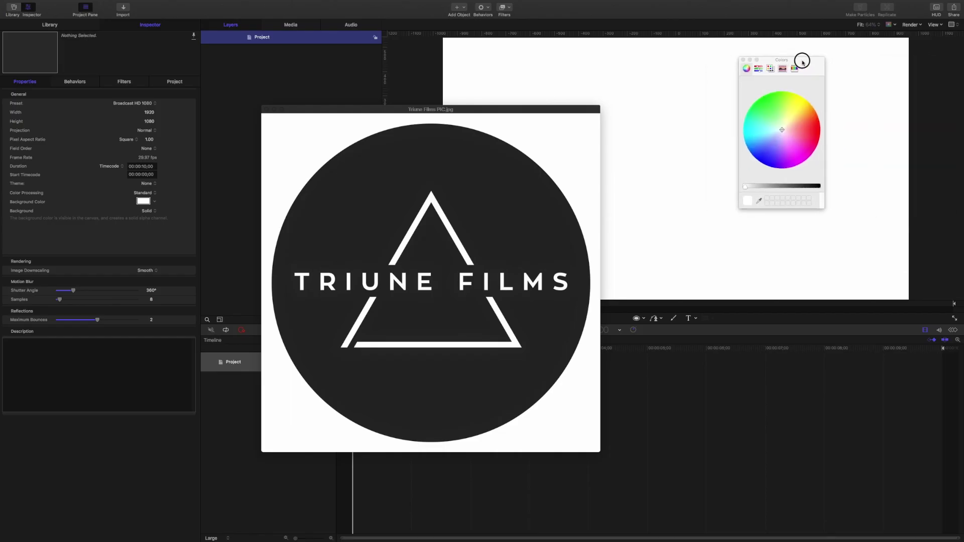
pyautogui.click(760, 202)
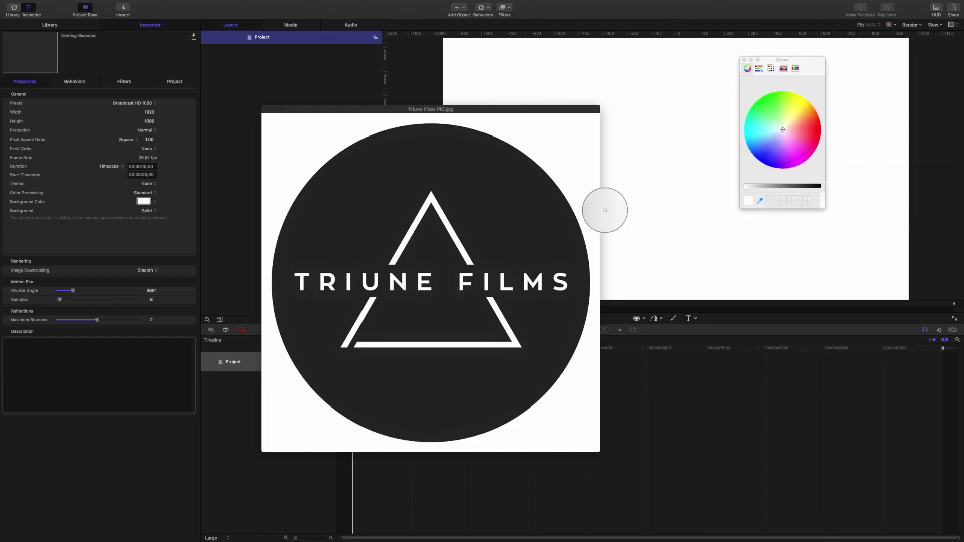
pyautogui.click(573, 157)
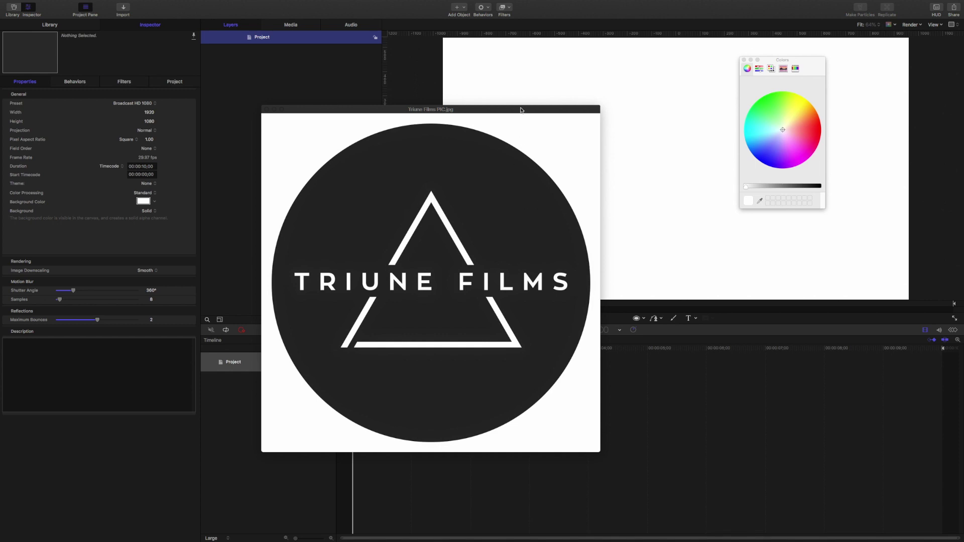
# Step: Move the reference image off the canvas and draw a circle about 670 px wide, centred near X 119, Y 49 px
pyautogui.moveTo(521, 111); pyautogui.dragTo(292, 111)
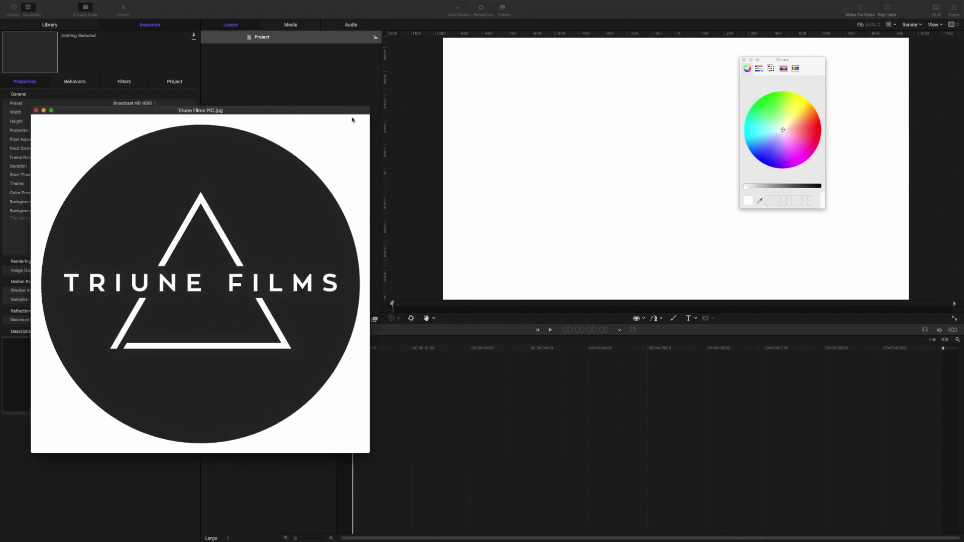
pyautogui.click(636, 318)
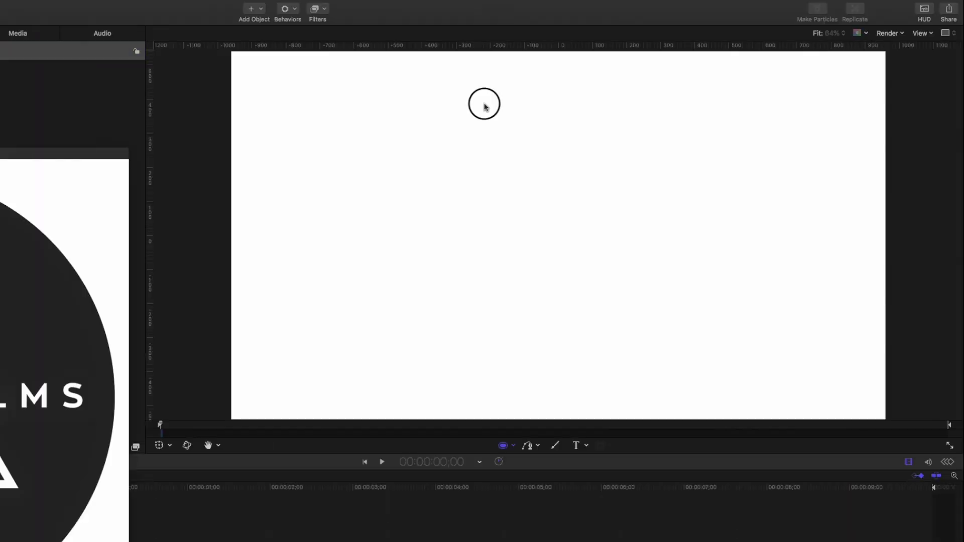
pyautogui.moveTo(484, 103); pyautogui.dragTo(713, 327)
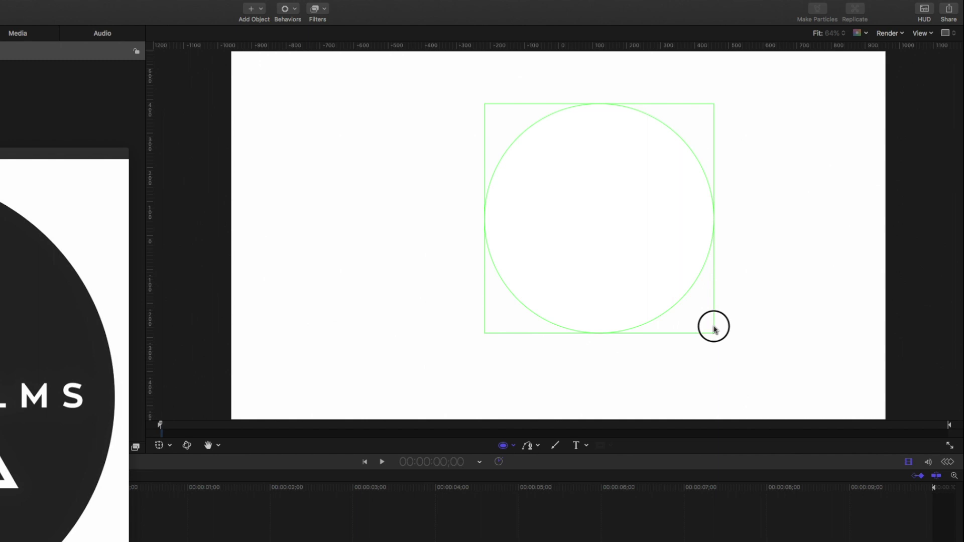
pyautogui.moveTo(714, 327); pyautogui.dragTo(713, 327)
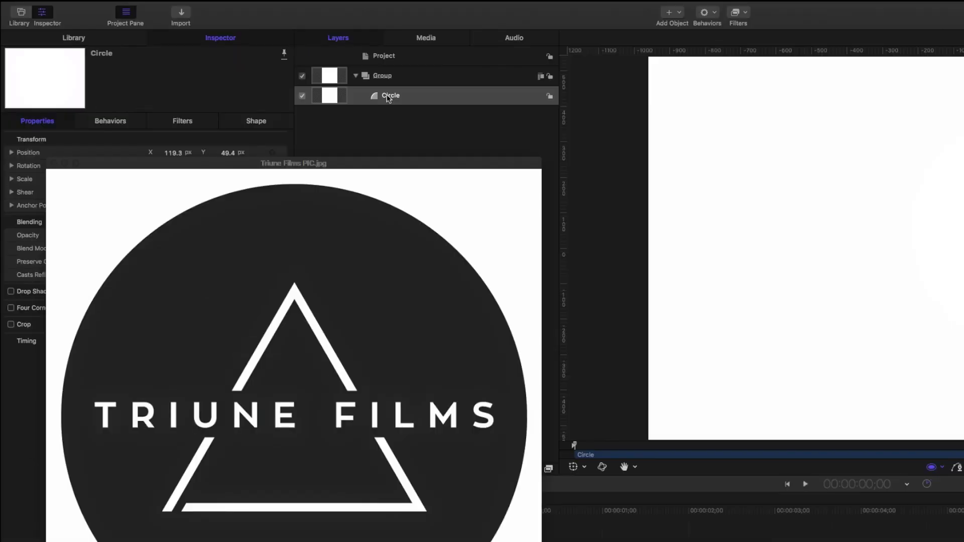
# Step: Set the circle's fill color to the dark grey sampled from the reference logo, and close the color picker
pyautogui.moveTo(232, 112); pyautogui.dragTo(469, 197)
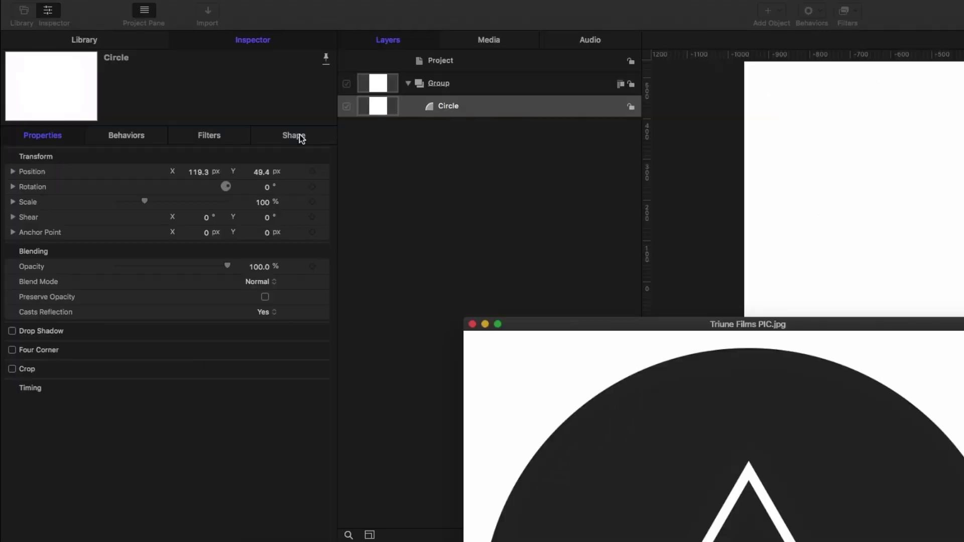
pyautogui.click(175, 81)
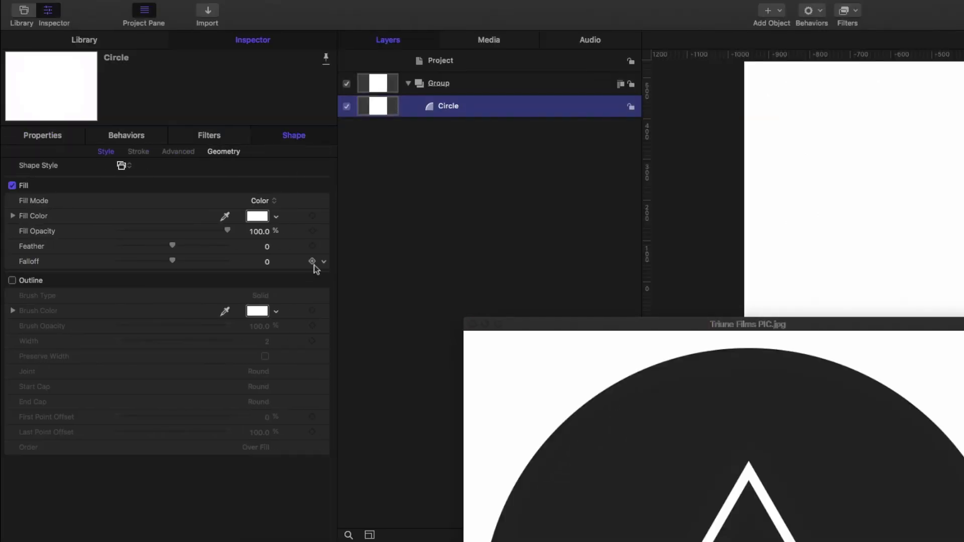
pyautogui.click(258, 221)
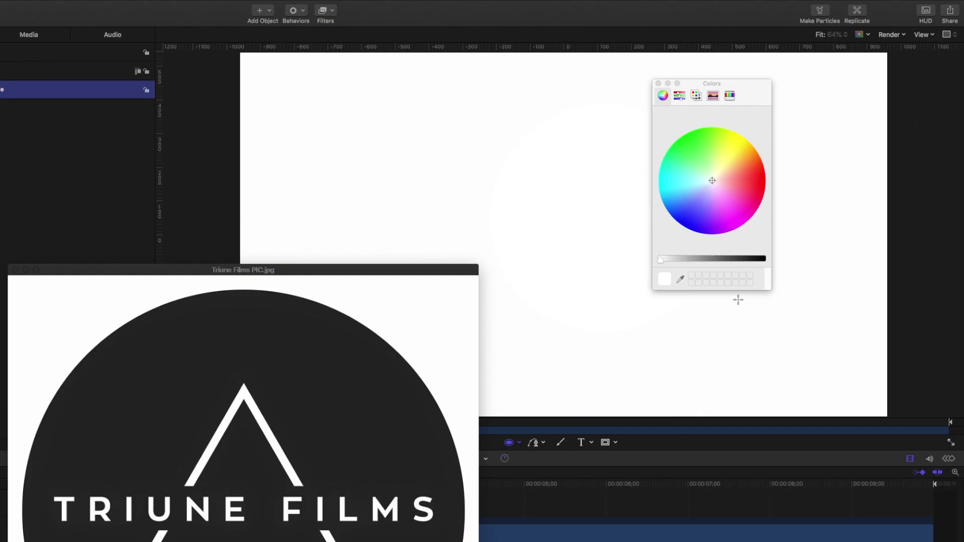
pyautogui.click(681, 280)
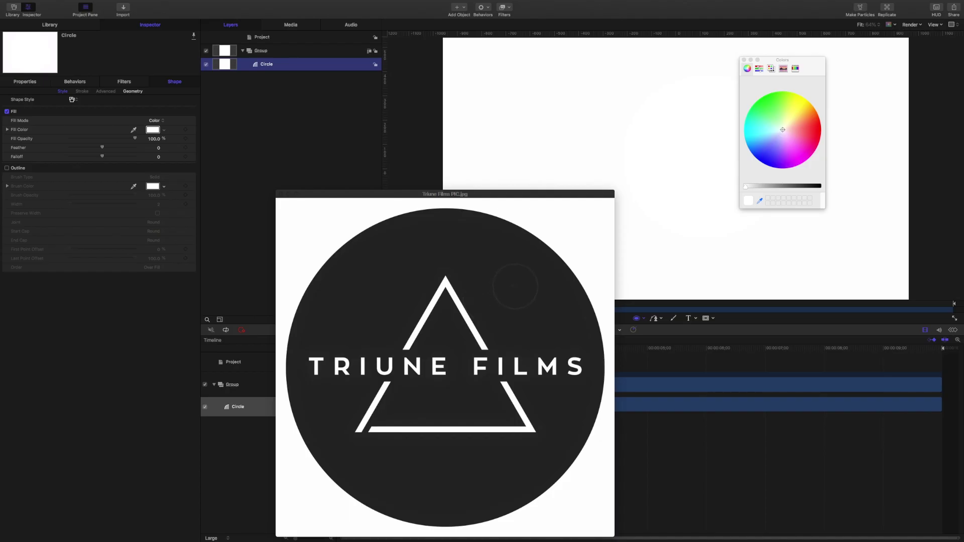
pyautogui.click(515, 286)
pyautogui.moveTo(772, 64); pyautogui.dragTo(864, 58)
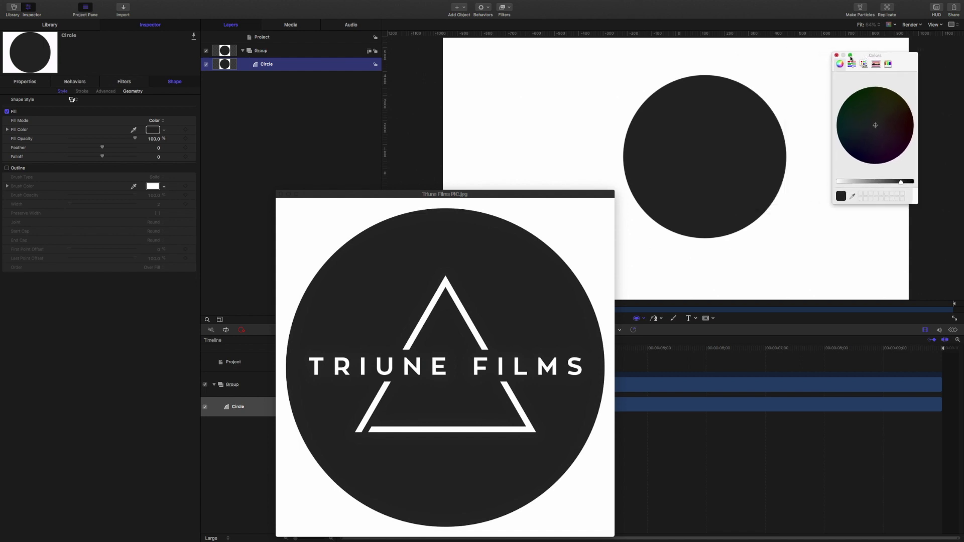
pyautogui.click(854, 56)
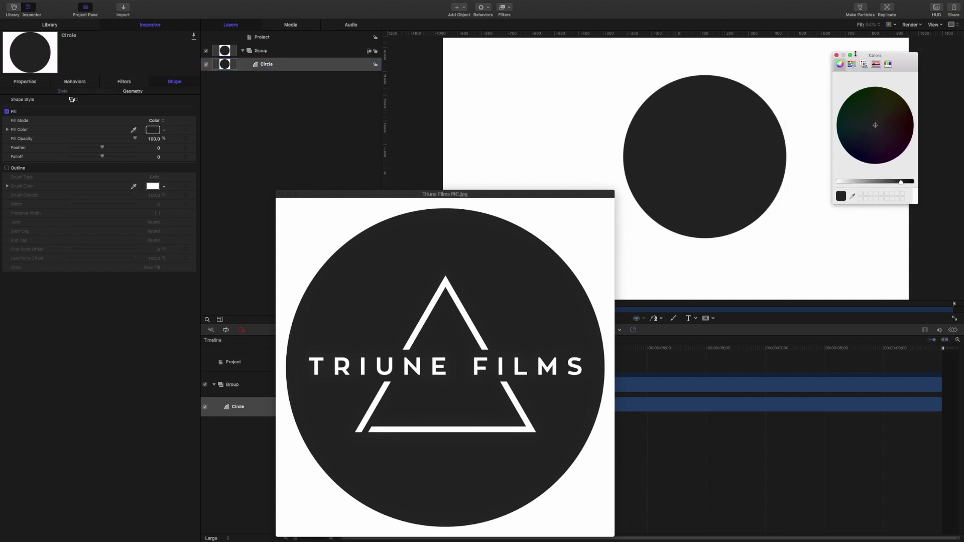
pyautogui.click(836, 57)
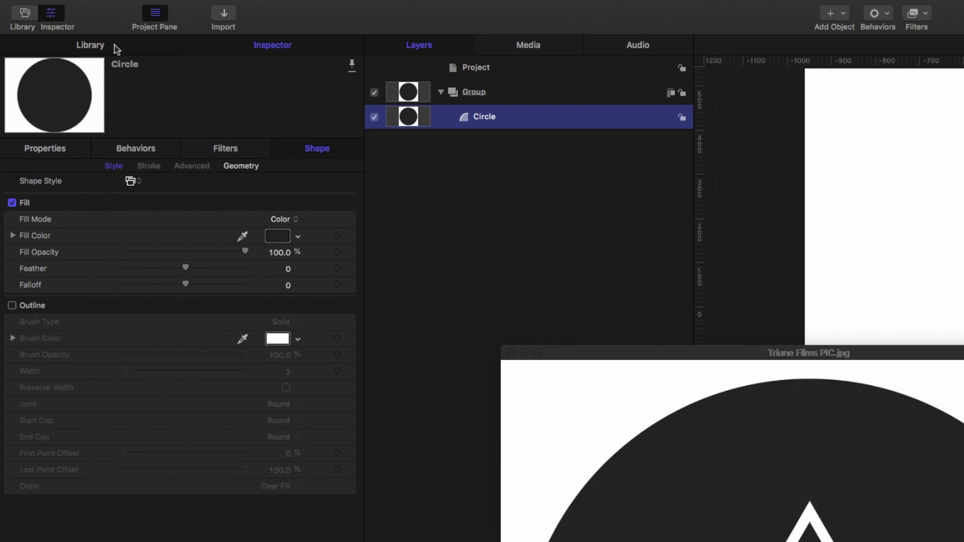
# Step: Add the library's Triangle shape above the Circle layer in the group and position it near the middle of the dark circle
pyautogui.click(64, 25)
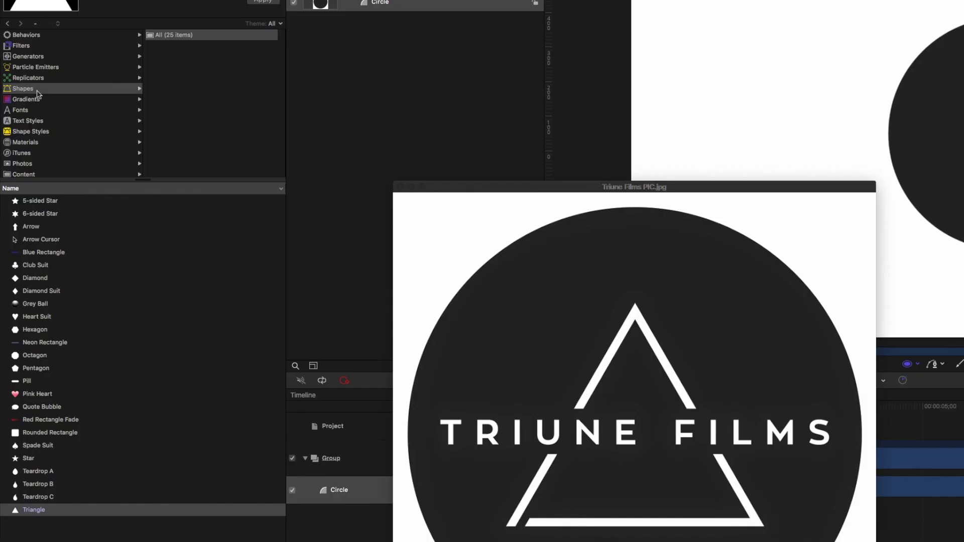
pyautogui.click(33, 91)
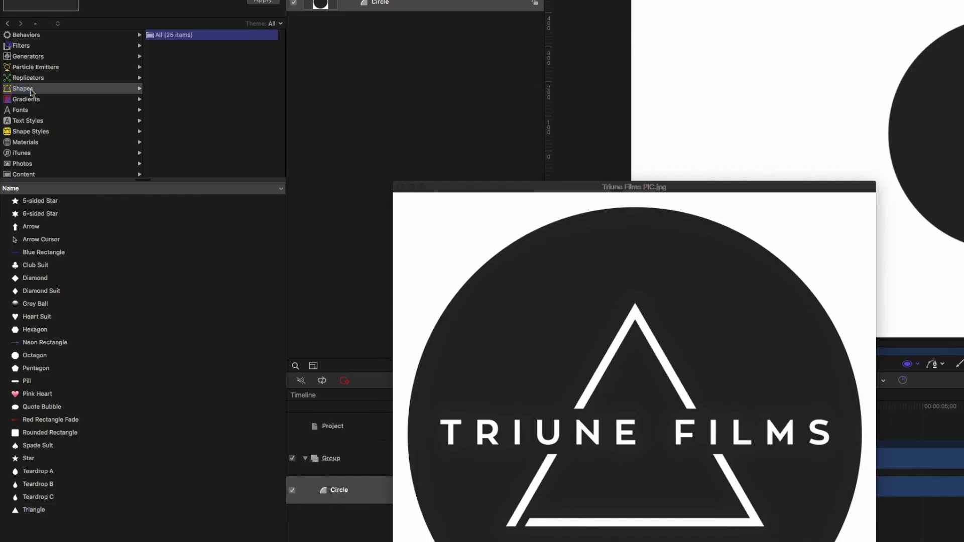
pyautogui.moveTo(43, 512); pyautogui.dragTo(393, 64)
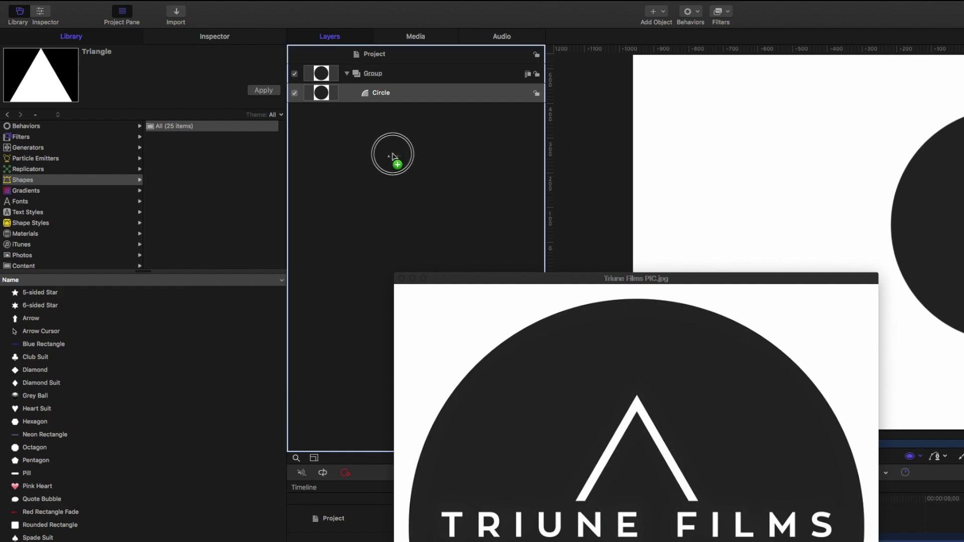
pyautogui.moveTo(392, 156); pyautogui.dragTo(385, 75)
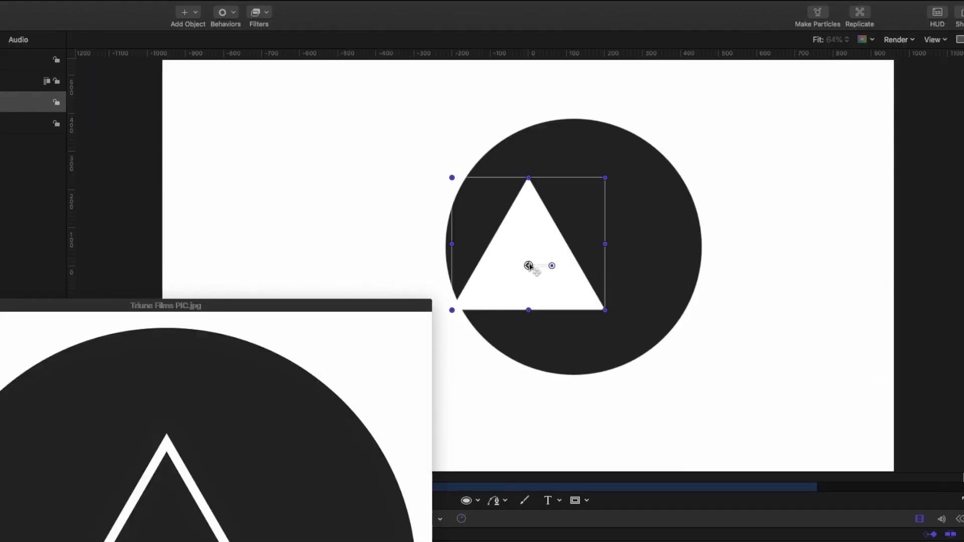
pyautogui.moveTo(530, 266); pyautogui.dragTo(572, 251)
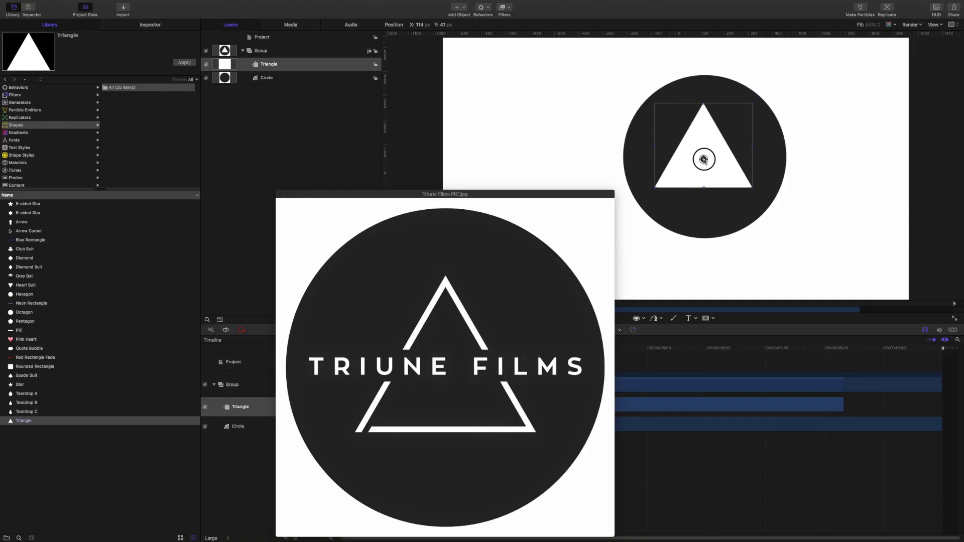
pyautogui.moveTo(703, 160); pyautogui.dragTo(706, 162)
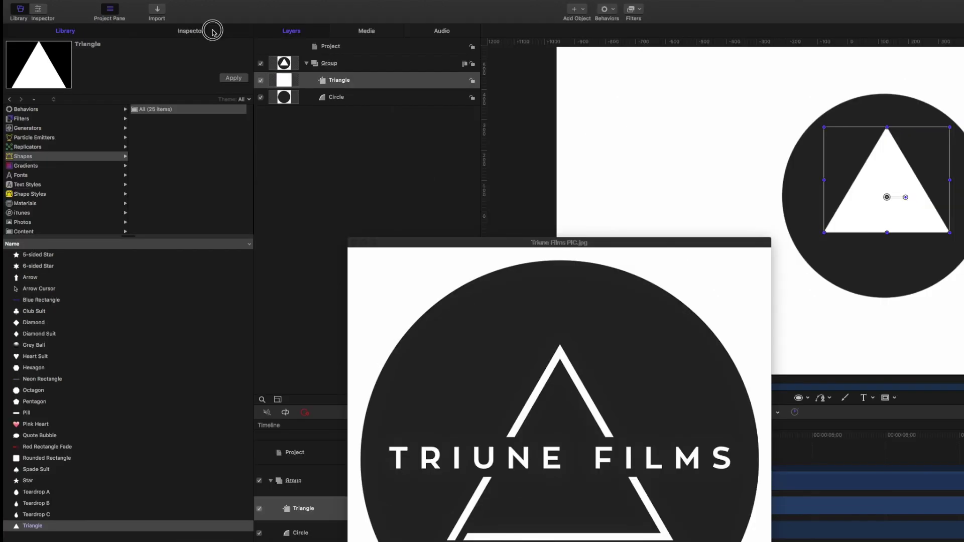
# Step: Turn off the triangle's fill and give it a white outline with a width of 17
pyautogui.click(169, 25)
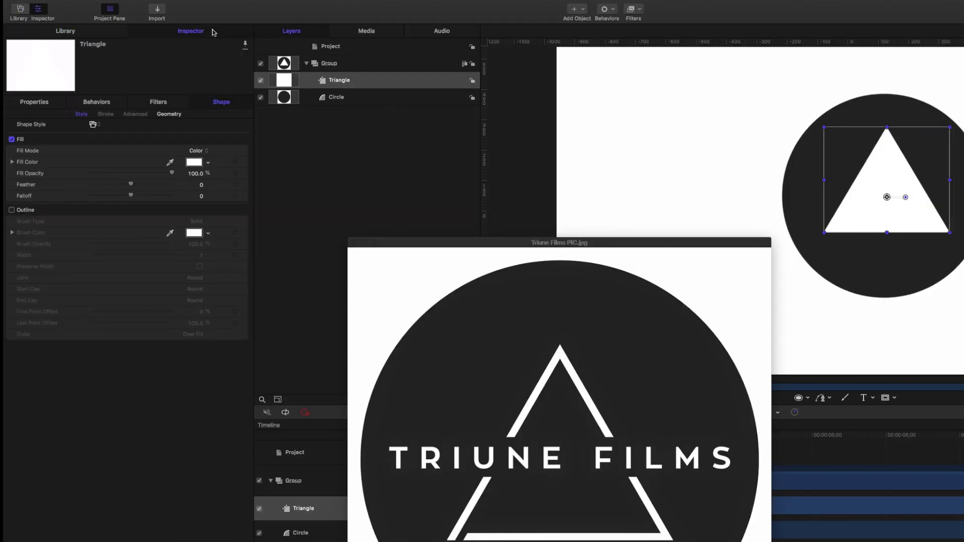
pyautogui.click(358, 83)
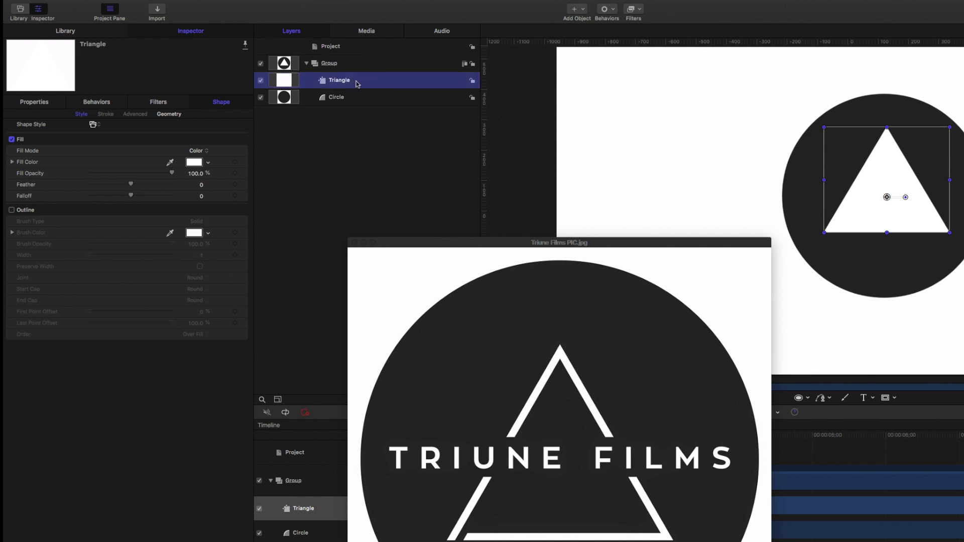
pyautogui.click(12, 139)
pyautogui.click(12, 211)
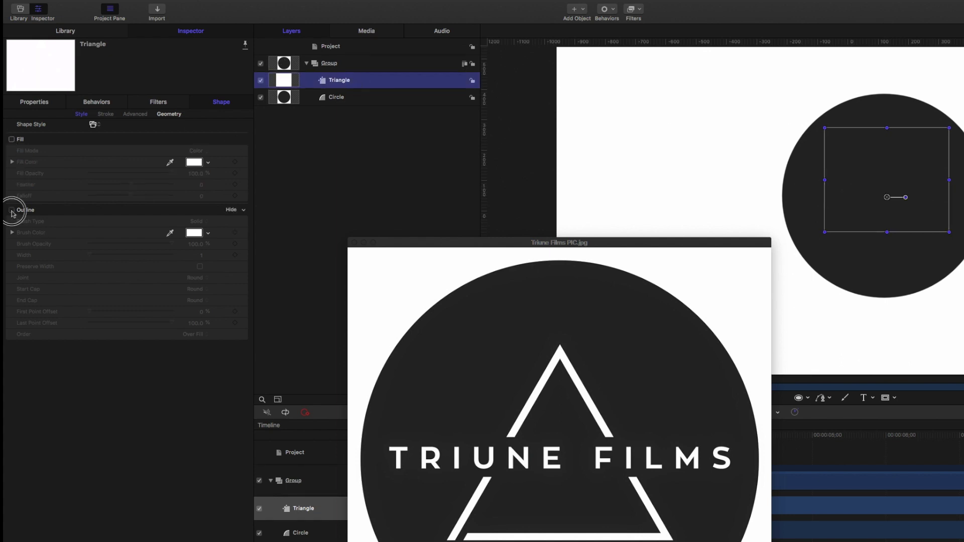
pyautogui.moveTo(89, 256); pyautogui.dragTo(104, 255)
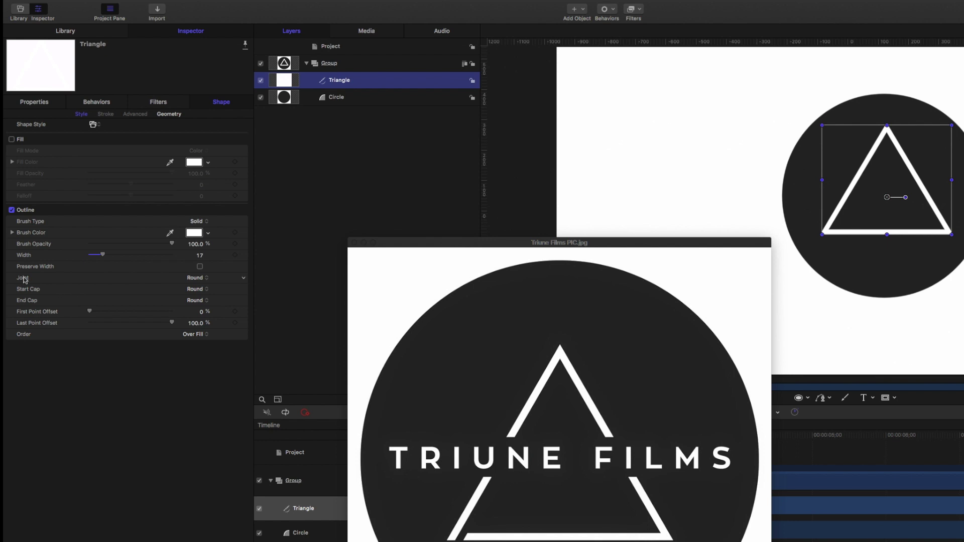
# Step: Set the triangle outline's joint, start cap and end cap to Square, and close the reference image window
pyautogui.click(207, 280)
pyautogui.click(198, 269)
pyautogui.click(200, 290)
pyautogui.click(201, 284)
pyautogui.click(201, 301)
pyautogui.click(201, 290)
pyautogui.click(461, 246)
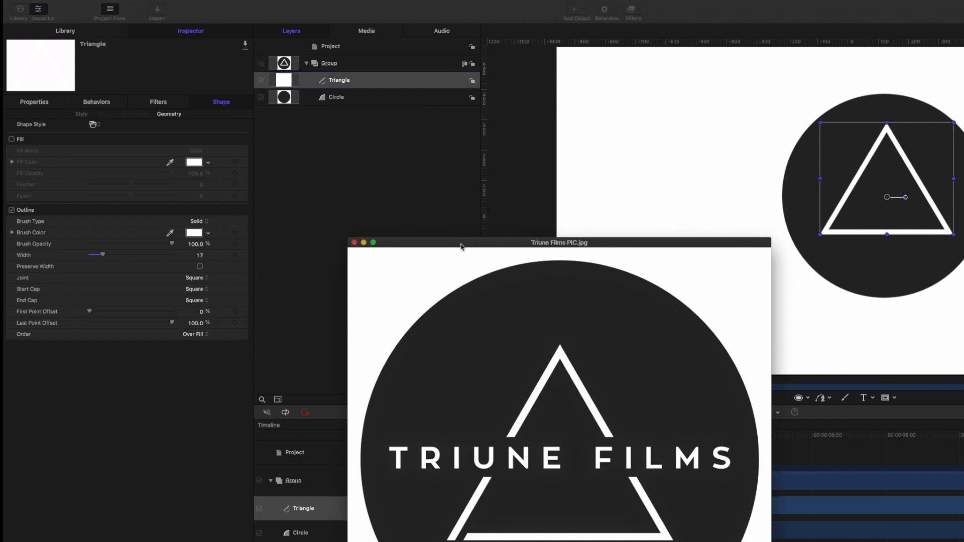
pyautogui.click(354, 243)
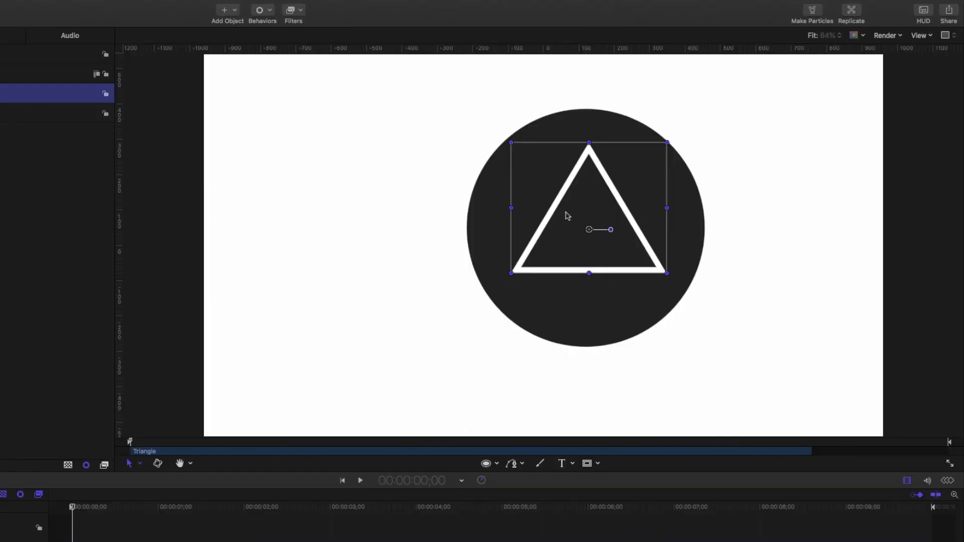
# Step: Add the text "TRIUNE FILMS" across the triangle and position it within the dark circle
pyautogui.click(563, 464)
pyautogui.moveTo(505, 196); pyautogui.dragTo(685, 236)
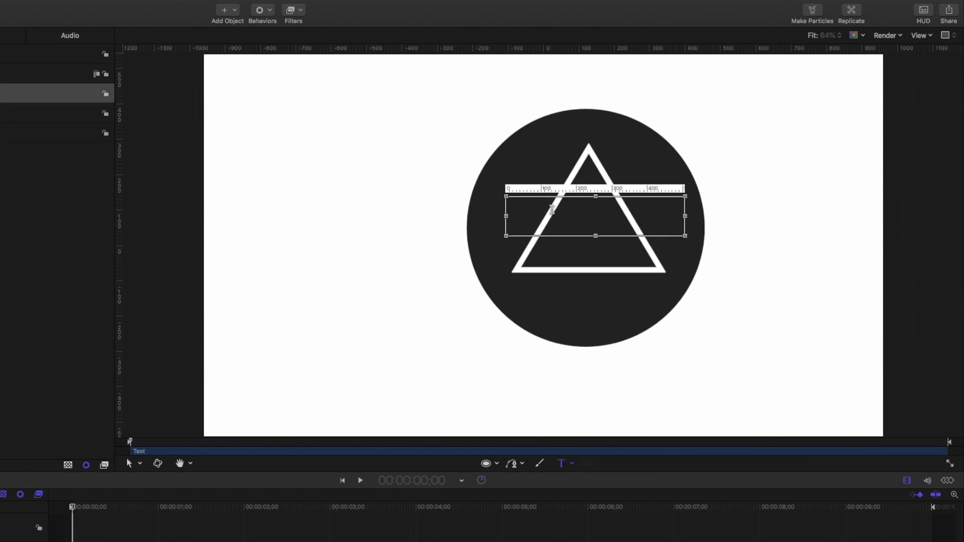
pyautogui.write('TRIUNE FILMS')
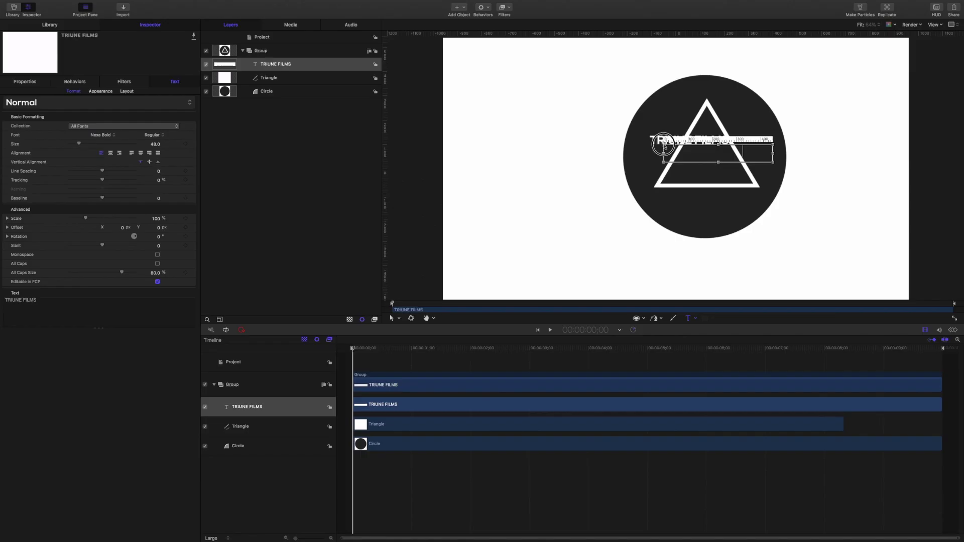
pyautogui.moveTo(669, 162); pyautogui.dragTo(662, 173)
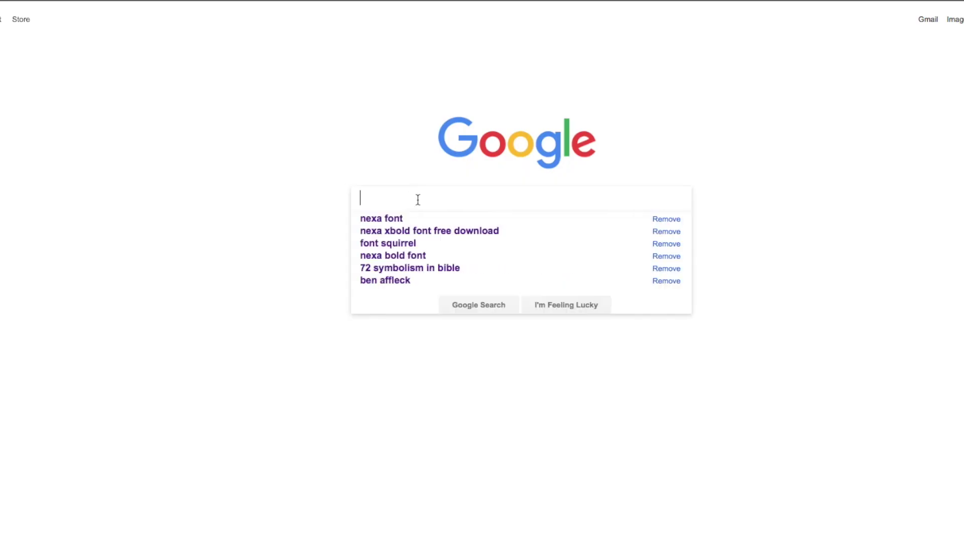
# Step: Switch to the web browser, search Google for "nexa font", and look through Fontfabric's Nexa free font page
pyautogui.write('nexa font')
pyautogui.press('Return')
pyautogui.click(104, 117)
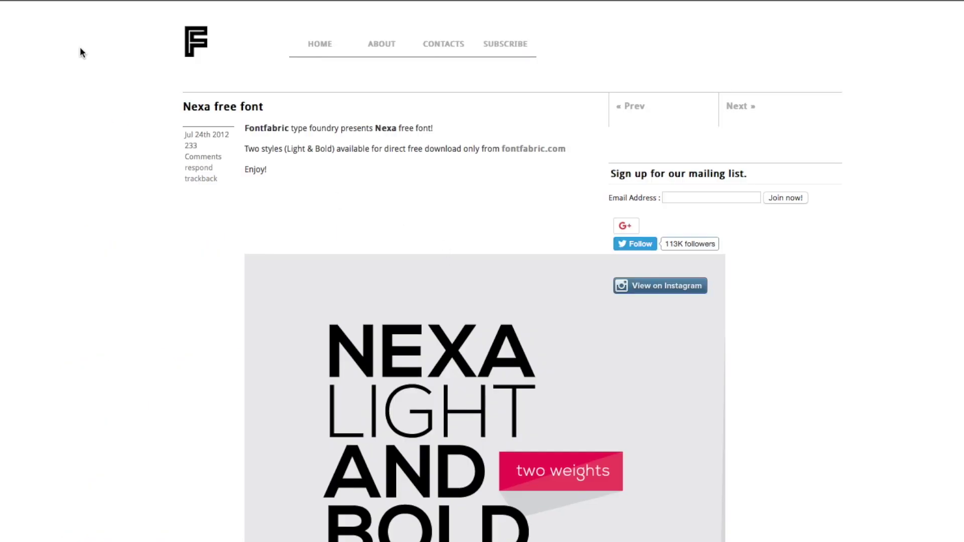
pyautogui.scroll(-20, 468, 345)
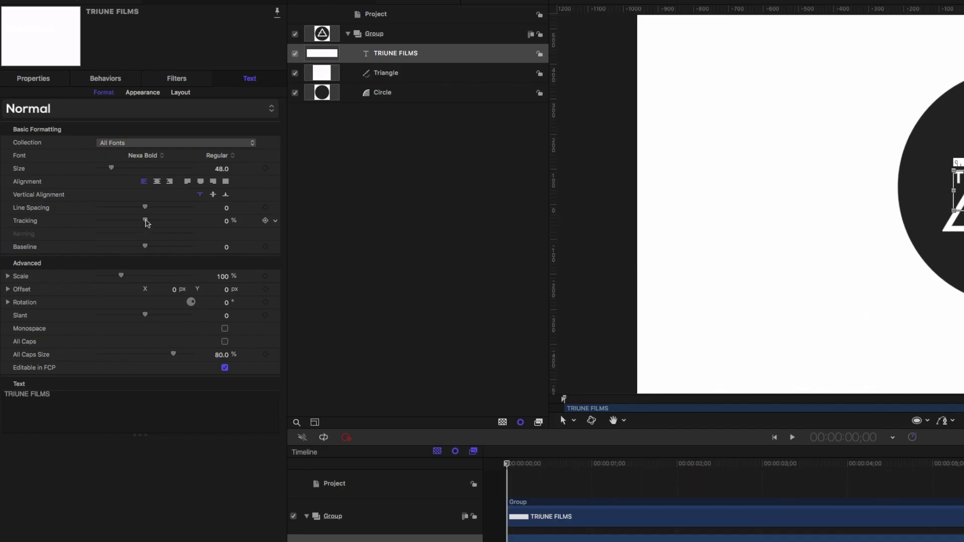
# Step: Set the tracking of the TRIUNE FILMS text to 23.79% and deselect the text
pyautogui.moveTo(146, 222); pyautogui.dragTo(158, 222)
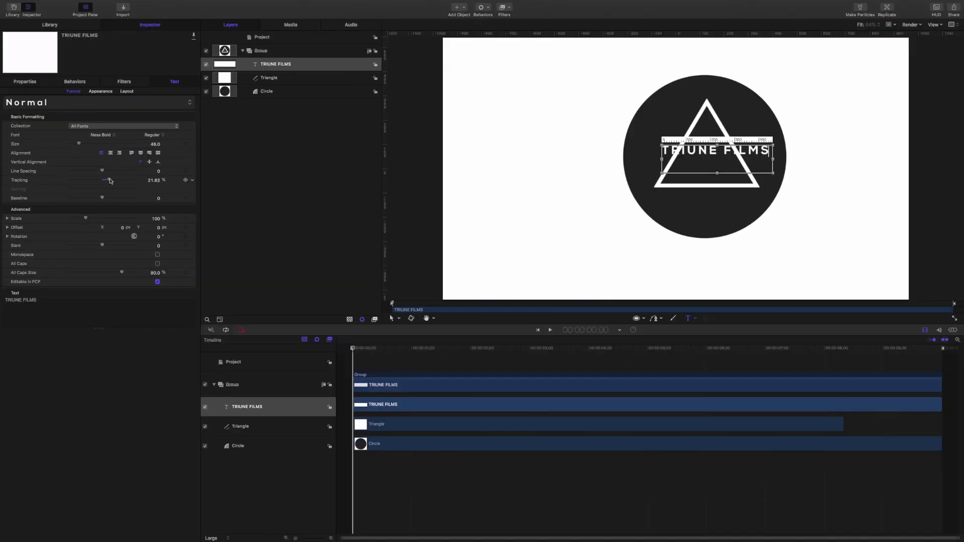
pyautogui.moveTo(109, 180); pyautogui.dragTo(115, 180)
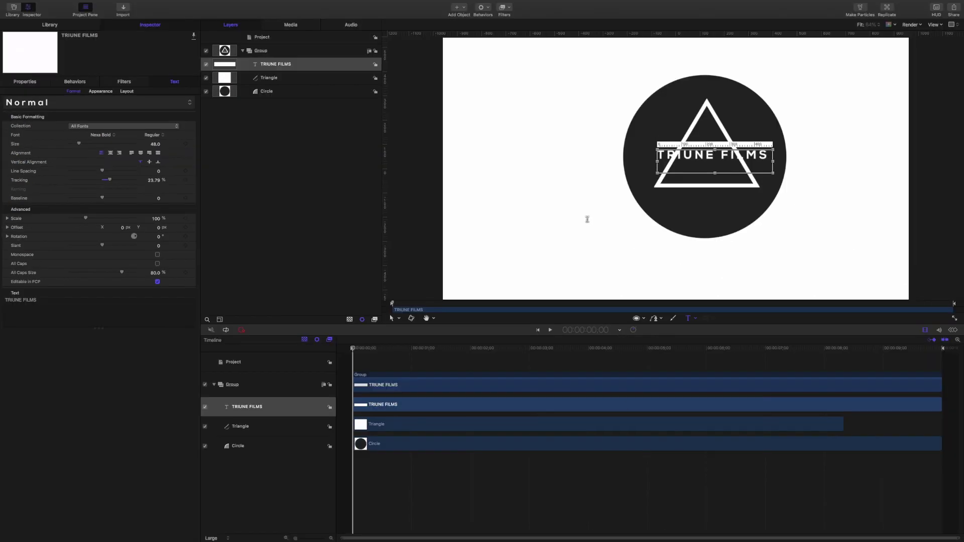
pyautogui.click(311, 222)
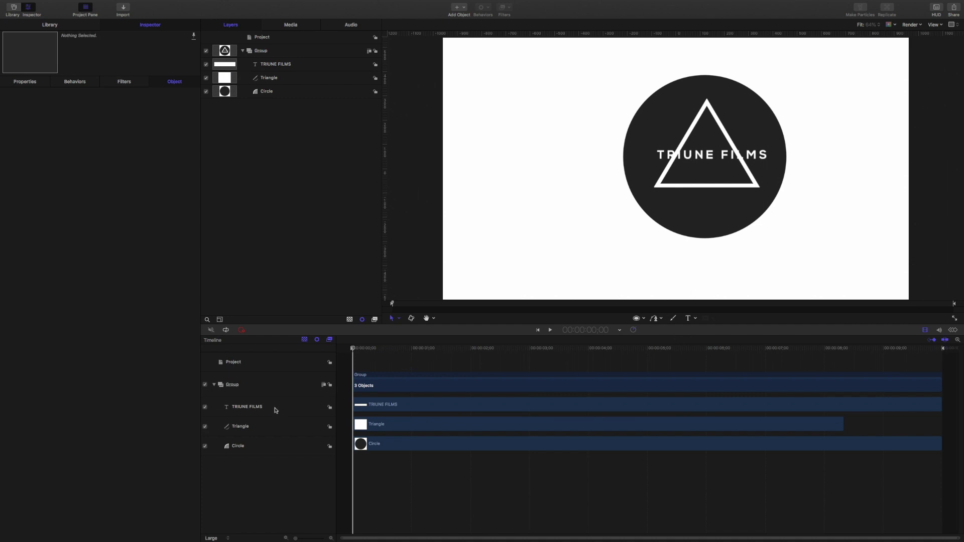
# Step: Move the TRIUNE FILMS layer out of its group into a new group above it, and name the new group TEXT
pyautogui.click(305, 67)
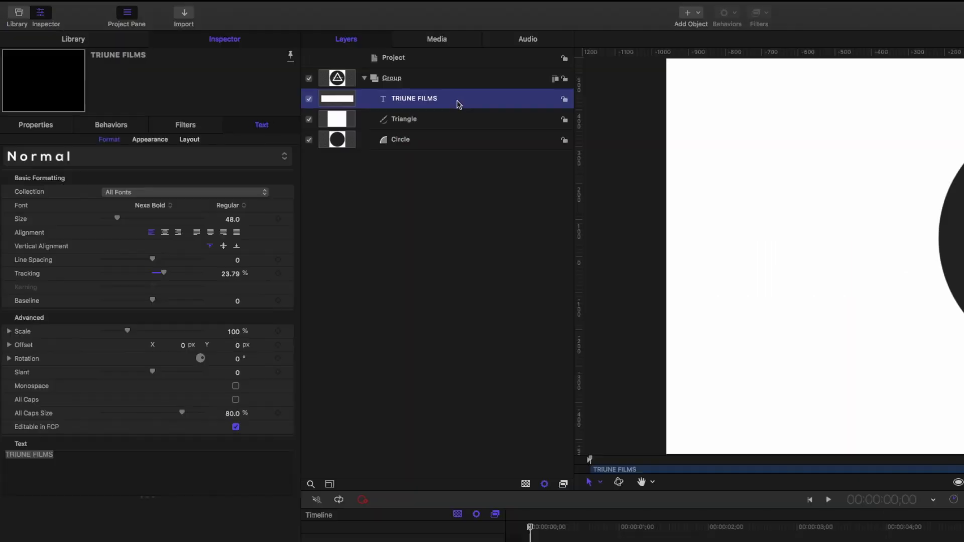
pyautogui.moveTo(304, 65); pyautogui.dragTo(295, 47)
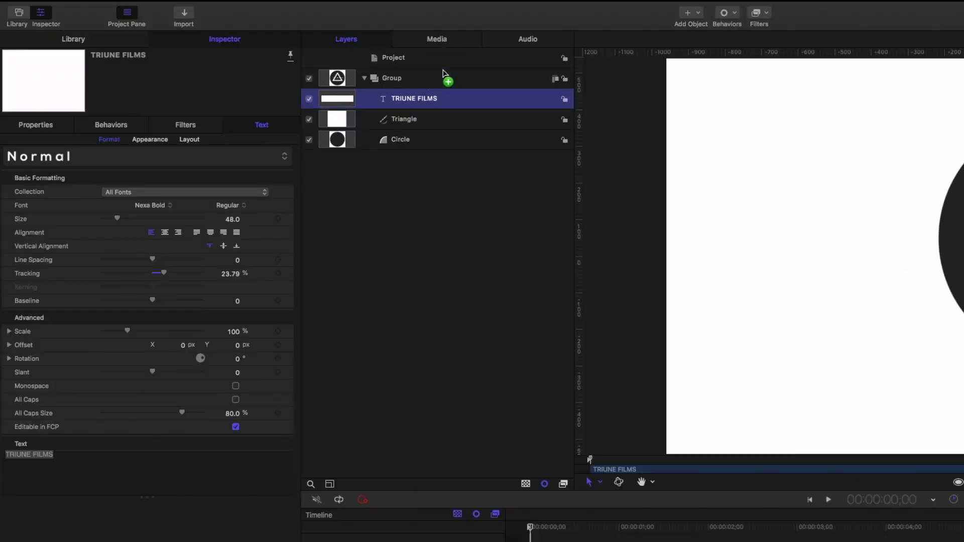
pyautogui.moveTo(443, 73); pyautogui.dragTo(442, 71)
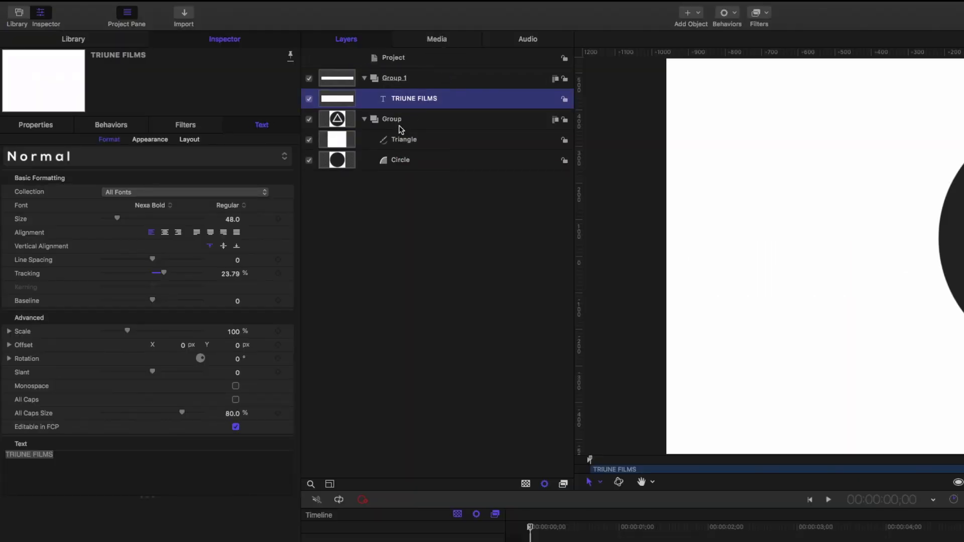
pyautogui.doubleClick(394, 78)
pyautogui.write('TEXT')
pyautogui.press('Return')
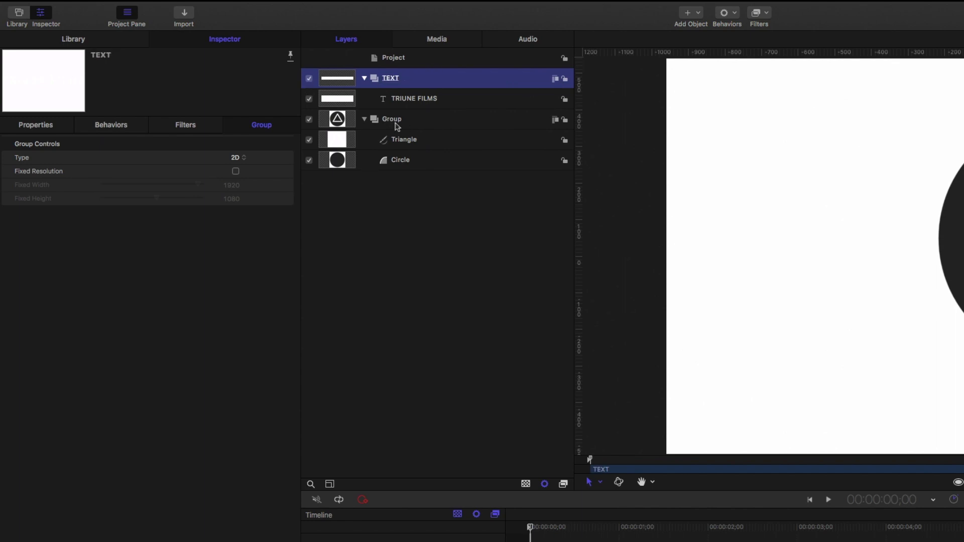
# Step: Rename the group that holds the triangle and circle layers as Triangle
pyautogui.doubleClick(393, 121)
pyautogui.write('T')
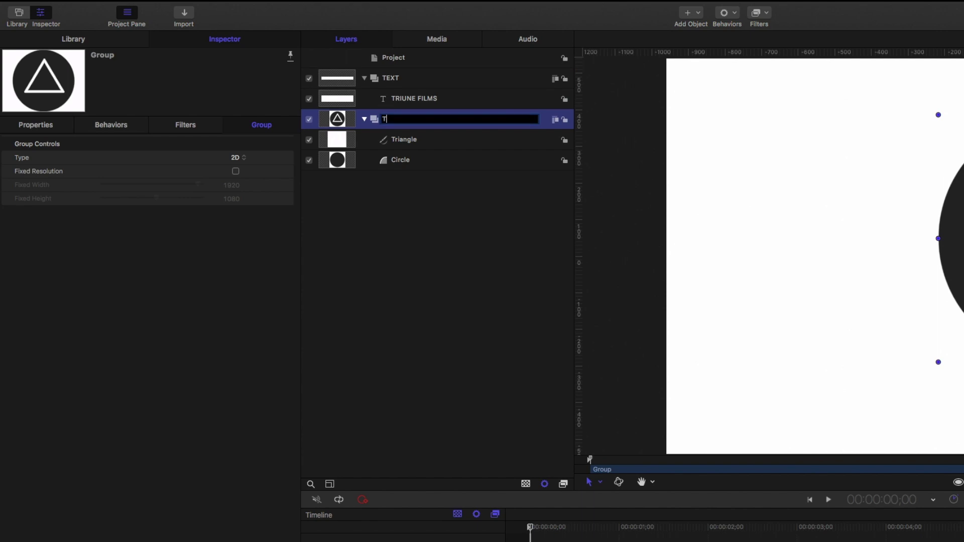
pyautogui.write('riangle')
pyautogui.press('Return')
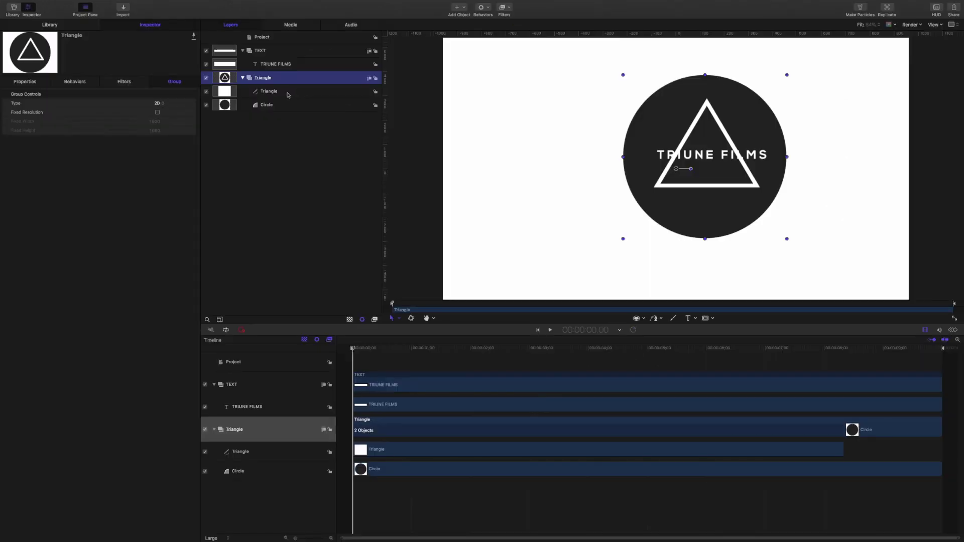
# Step: Draw a small rectangle mask on the triangle shape near its lower-left corner and rotate it to about -32.2°
pyautogui.click(290, 94)
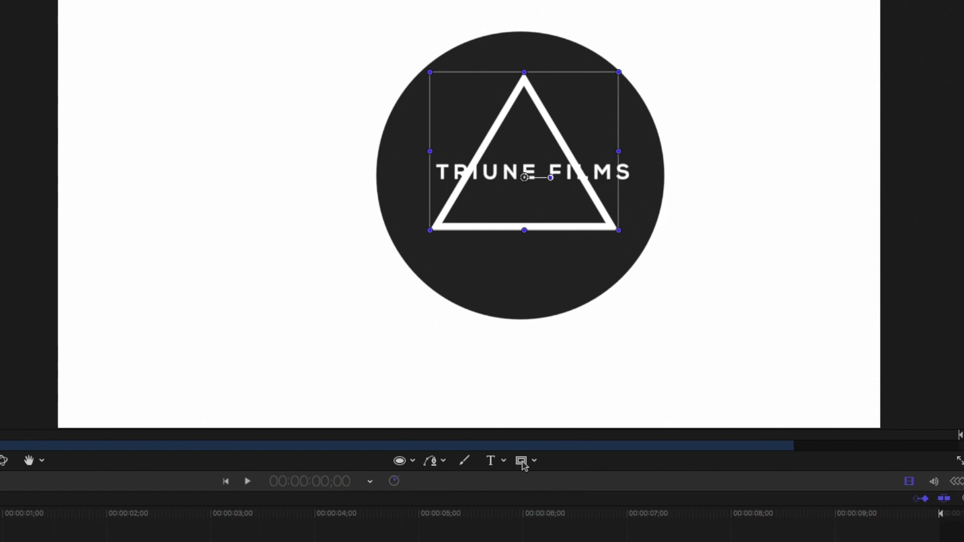
pyautogui.click(522, 462)
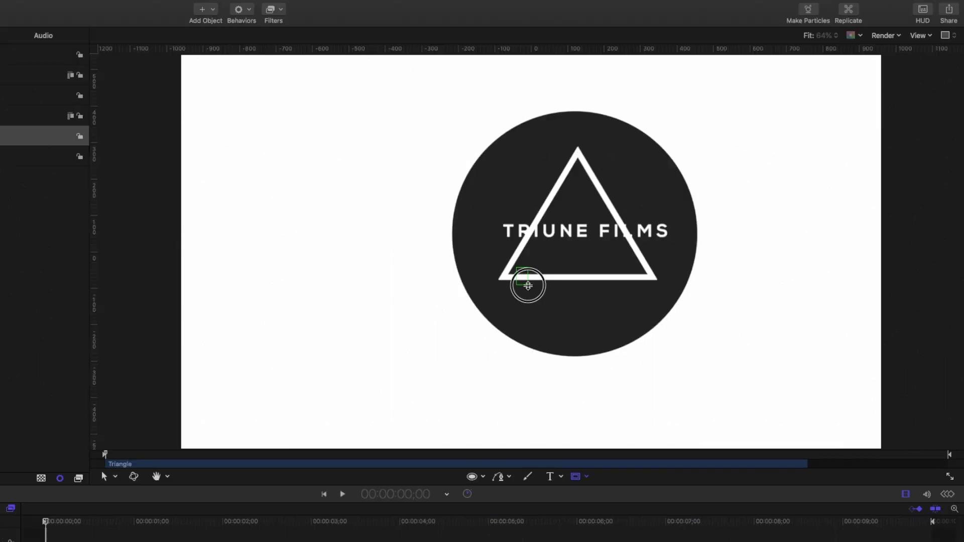
pyautogui.moveTo(527, 285)
pyautogui.mouseDown()
pyautogui.moveTo(531, 294)
pyautogui.moveTo(550, 282)
pyautogui.moveTo(548, 293)
pyautogui.mouseUp()
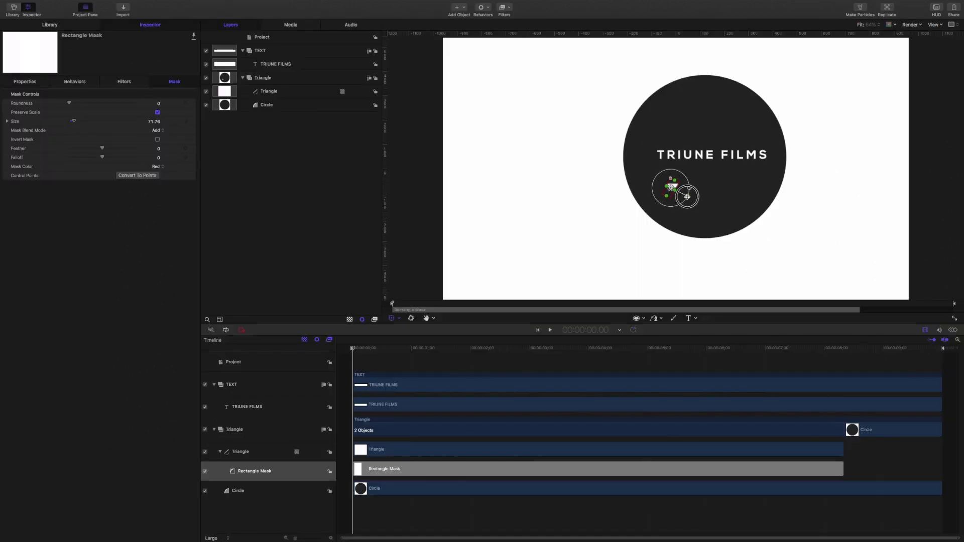
pyautogui.moveTo(686, 197); pyautogui.dragTo(685, 196)
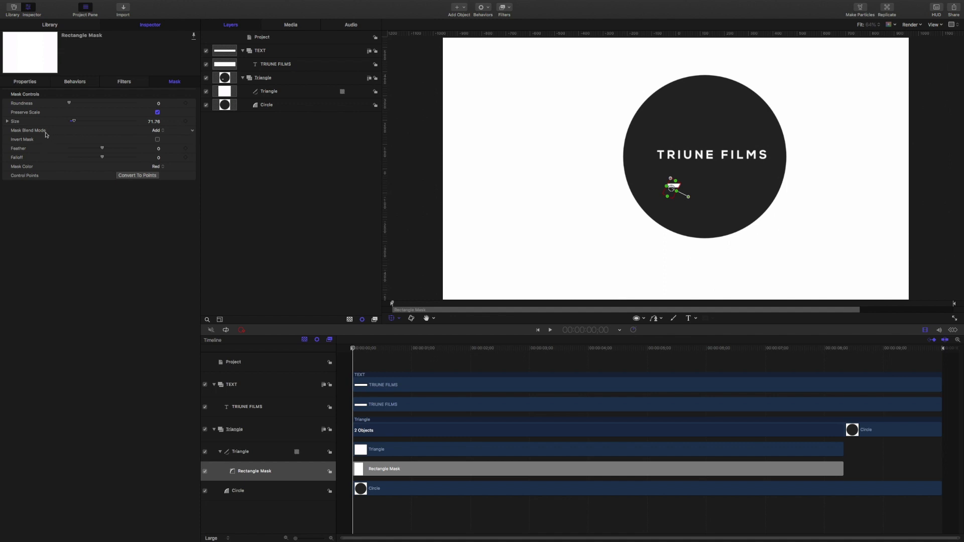
# Step: Set the rectangle mask's blend mode to Subtract and place it at the triangle's lower-left corner, at X -174.5 px, Y -120.1 px
pyautogui.click(155, 131)
pyautogui.click(160, 139)
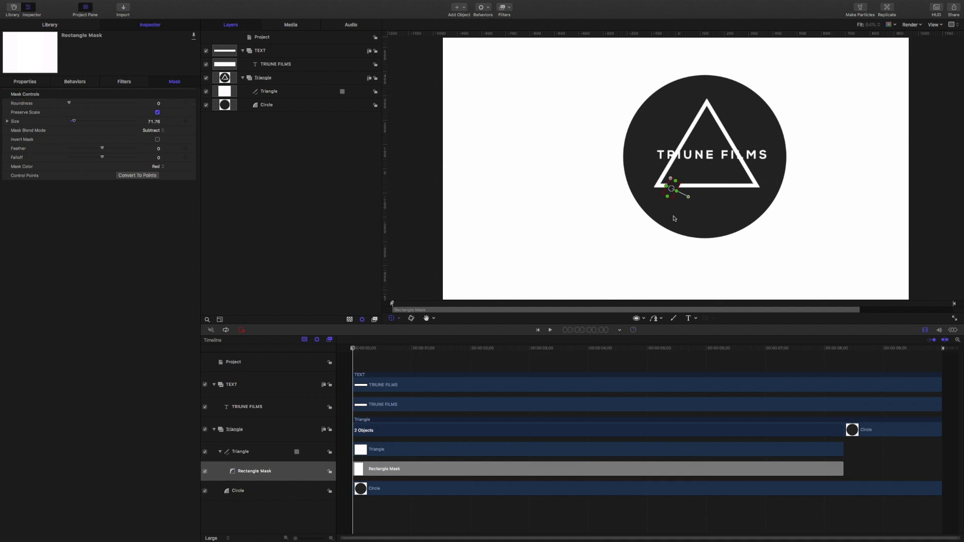
pyautogui.moveTo(671, 188); pyautogui.dragTo(675, 194)
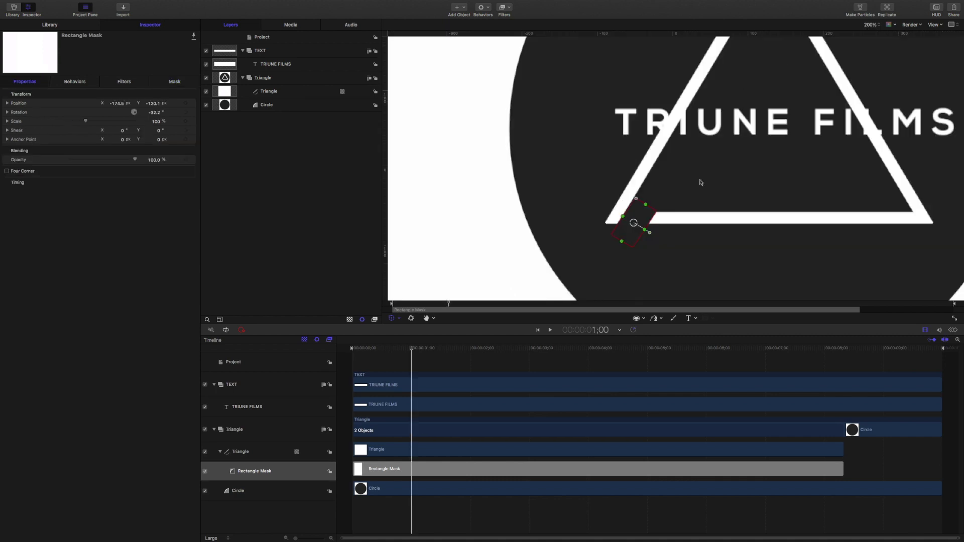
# Step: Draw a second rectangle mask on the triangle shape, framing the whole TRIUNE FILMS text
pyautogui.hotkey('shift', 'z')
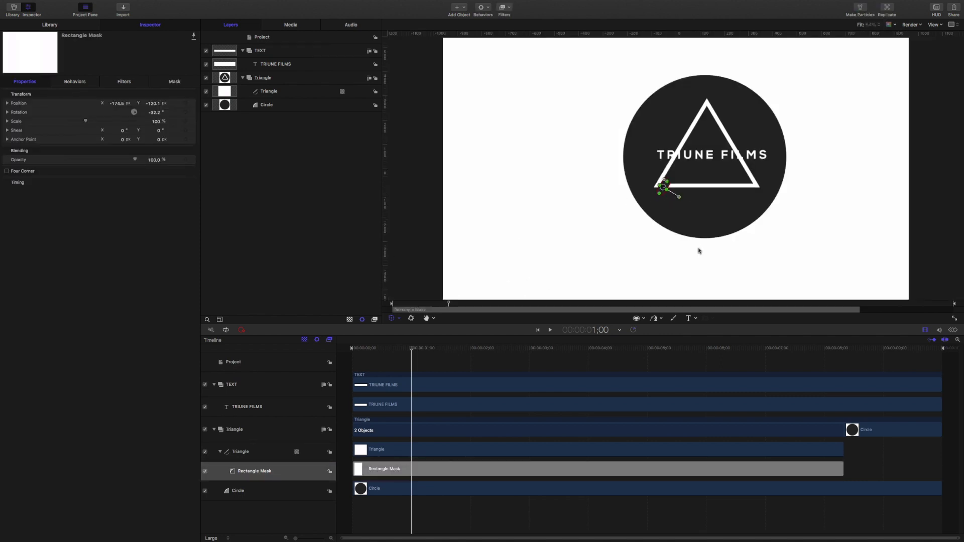
pyautogui.click(281, 452)
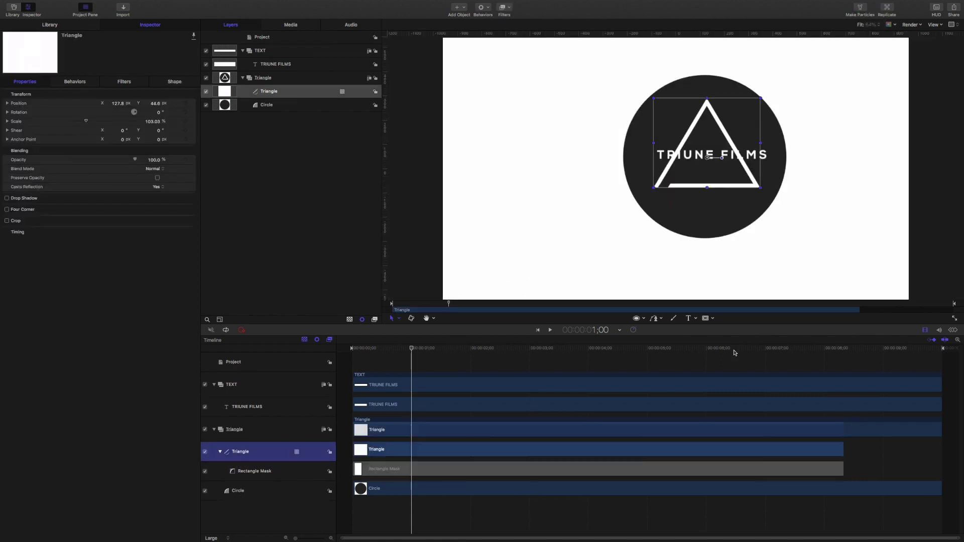
pyautogui.click(705, 318)
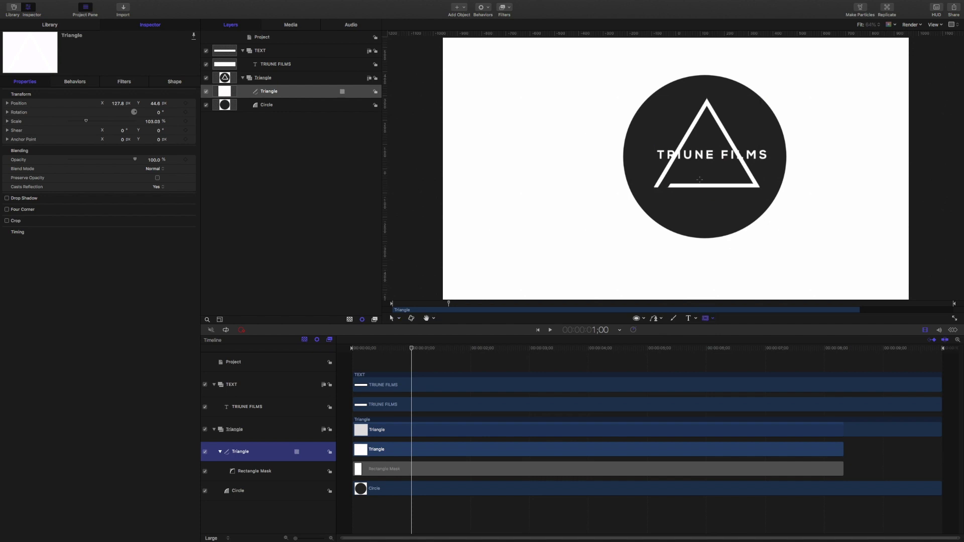
pyautogui.moveTo(657, 148); pyautogui.dragTo(769, 164)
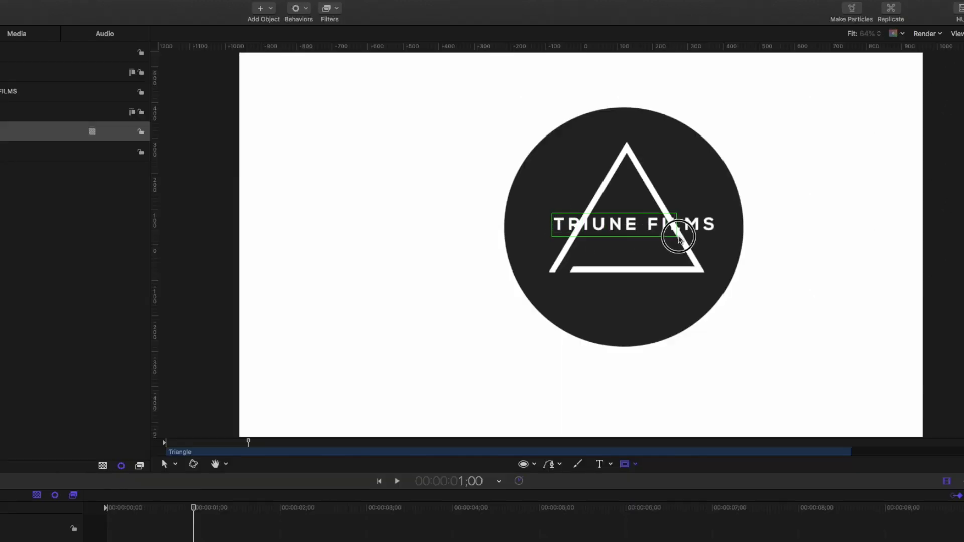
pyautogui.moveTo(719, 238); pyautogui.dragTo(720, 239)
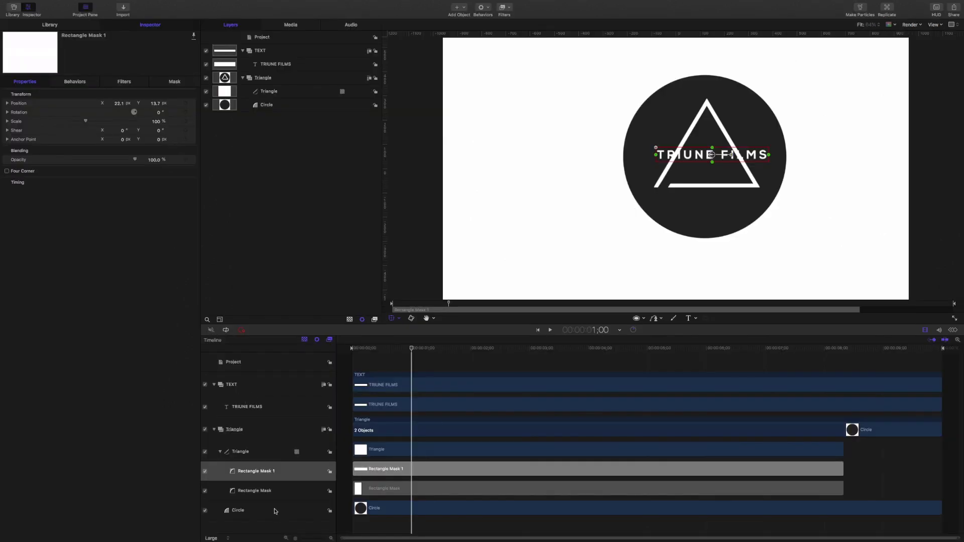
# Step: Set the blend mode of Rectangle Mask 1 to Subtract and deselect the mask
pyautogui.click(262, 480)
pyautogui.click(175, 82)
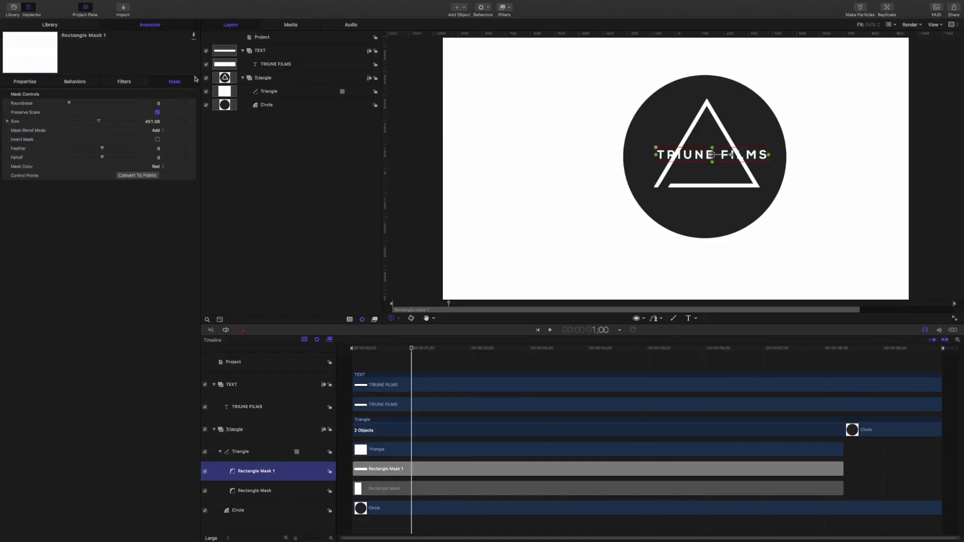
pyautogui.click(156, 131)
pyautogui.click(166, 141)
pyautogui.click(647, 256)
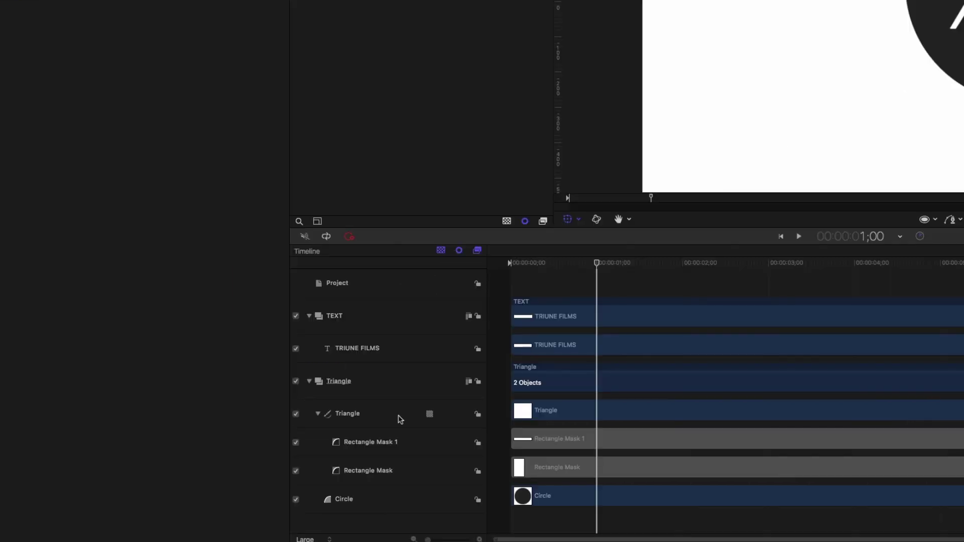
# Step: Paint a stroke along the triangle's outline, starting at the lower-left gap and going around to the lower-left end
pyautogui.click(277, 455)
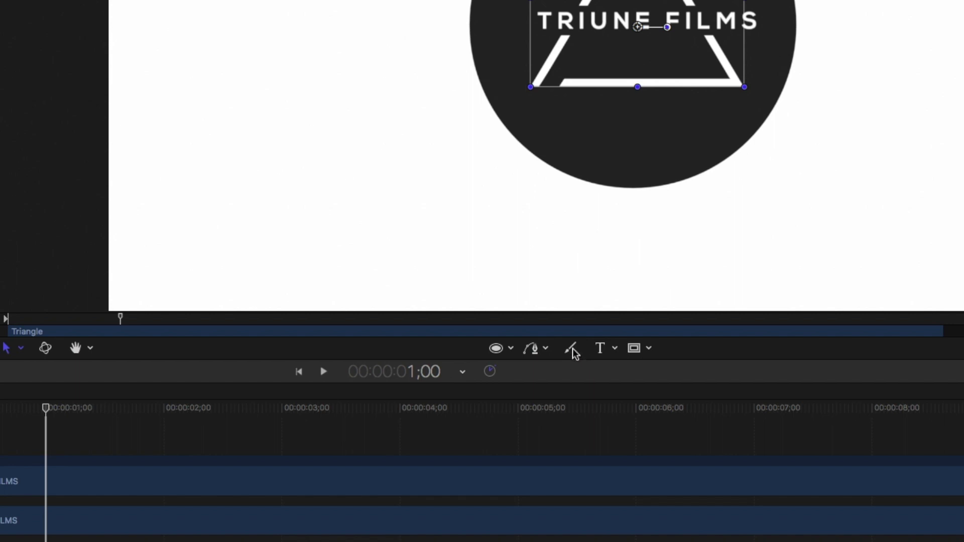
pyautogui.click(572, 348)
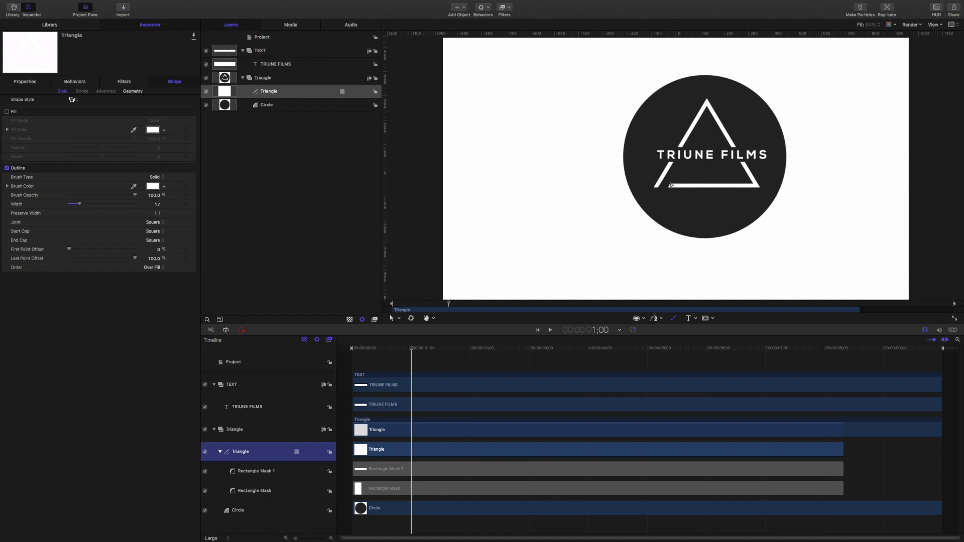
pyautogui.moveTo(670, 186); pyautogui.dragTo(738, 186)
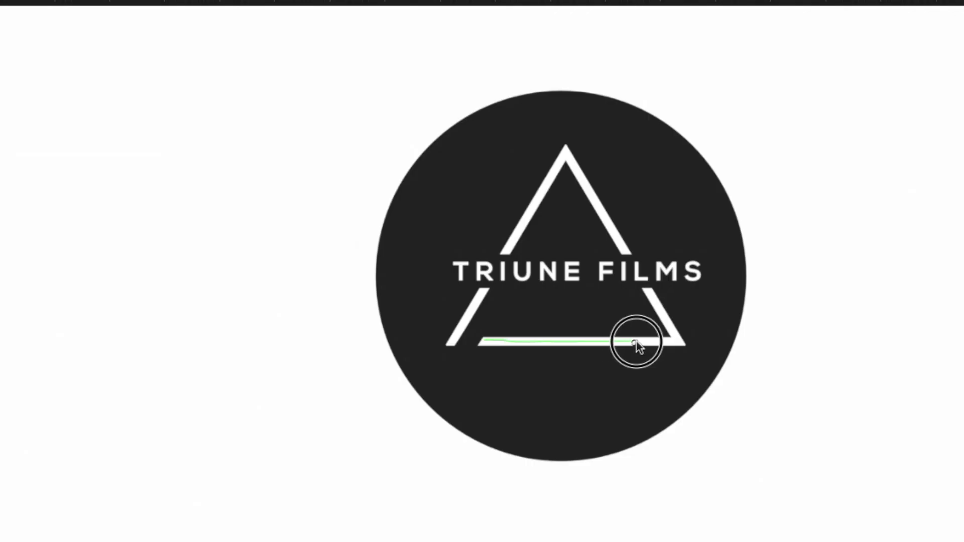
pyautogui.moveTo(636, 343)
pyautogui.mouseDown()
pyautogui.moveTo(677, 340)
pyautogui.moveTo(562, 155)
pyautogui.moveTo(540, 172)
pyautogui.moveTo(528, 215)
pyautogui.moveTo(450, 348)
pyautogui.mouseUp()
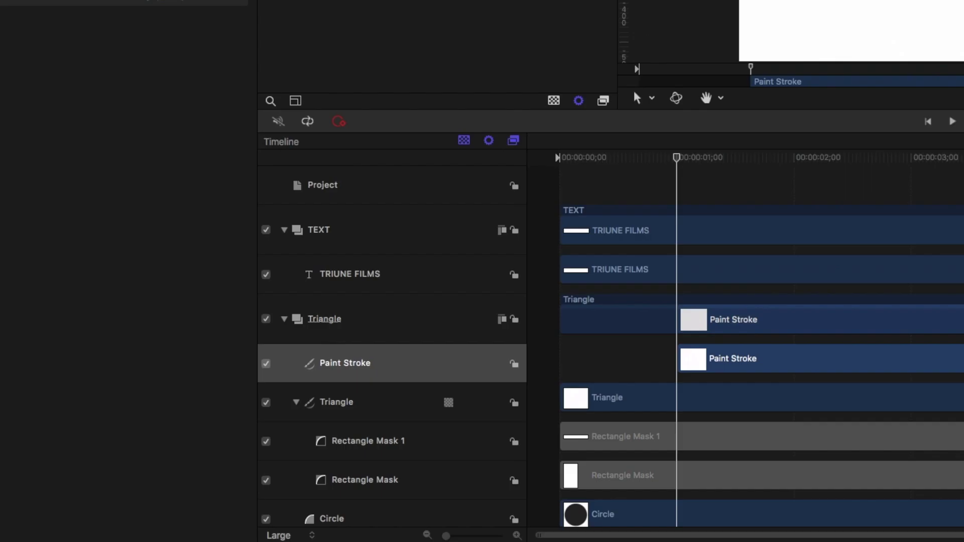
# Step: Add an image mask to the Triangle shape and assign the Paint Stroke layer as its source
pyautogui.rightClick(374, 414)
pyautogui.rightClick(356, 413)
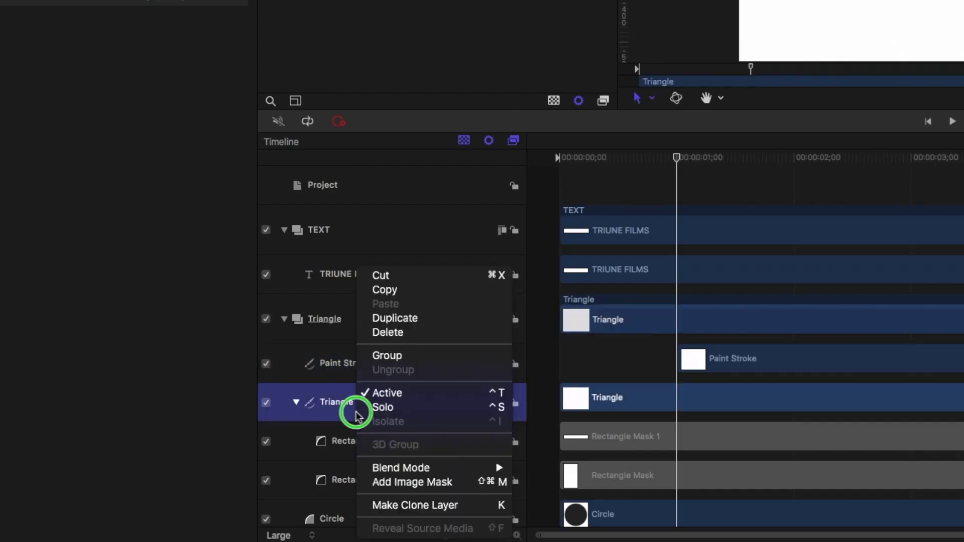
pyautogui.click(428, 483)
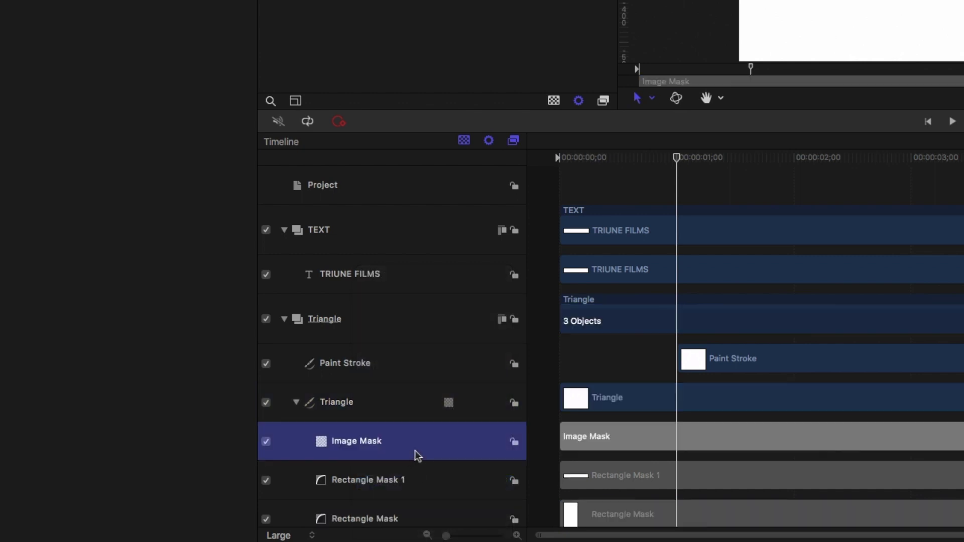
pyautogui.click(334, 374)
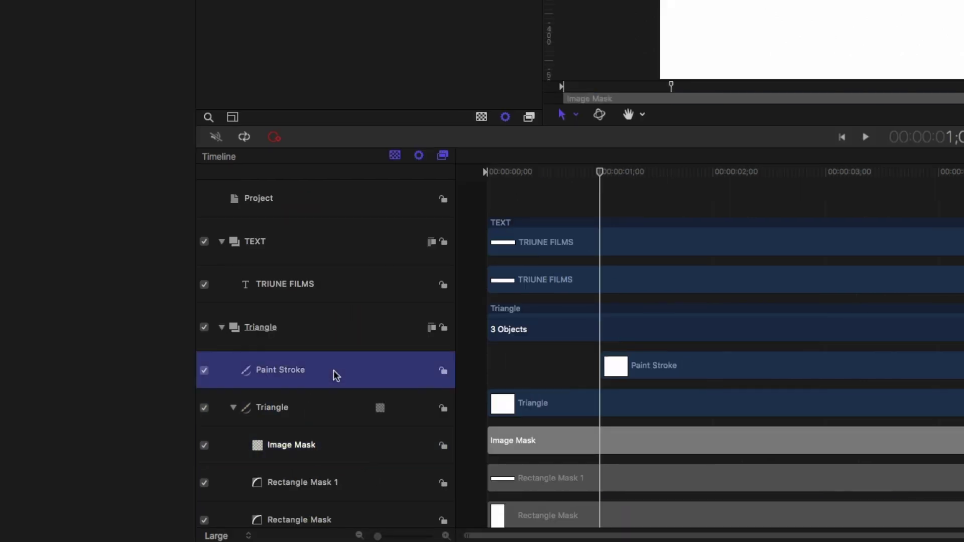
pyautogui.moveTo(327, 369)
pyautogui.mouseDown()
pyautogui.moveTo(301, 445)
pyautogui.moveTo(281, 446)
pyautogui.moveTo(314, 438)
pyautogui.moveTo(290, 444)
pyautogui.mouseUp()
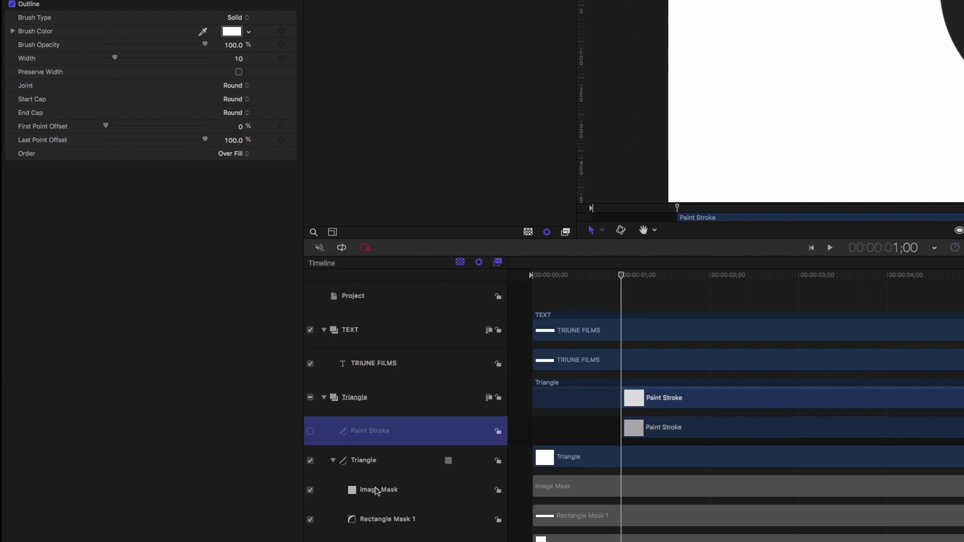
# Step: Increase the outline width of the Paint Stroke to 25
pyautogui.doubleClick(407, 432)
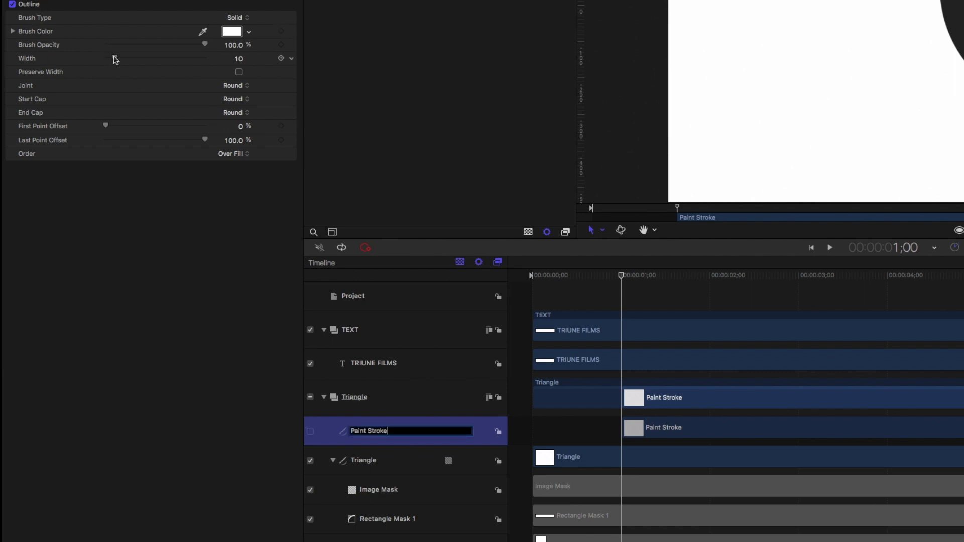
pyautogui.moveTo(115, 59); pyautogui.dragTo(125, 62)
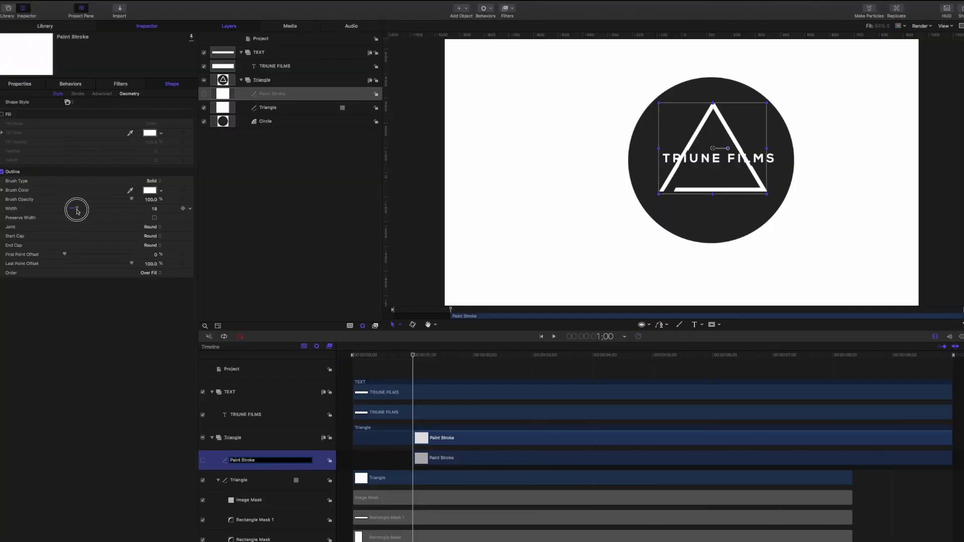
pyautogui.moveTo(77, 211); pyautogui.dragTo(86, 209)
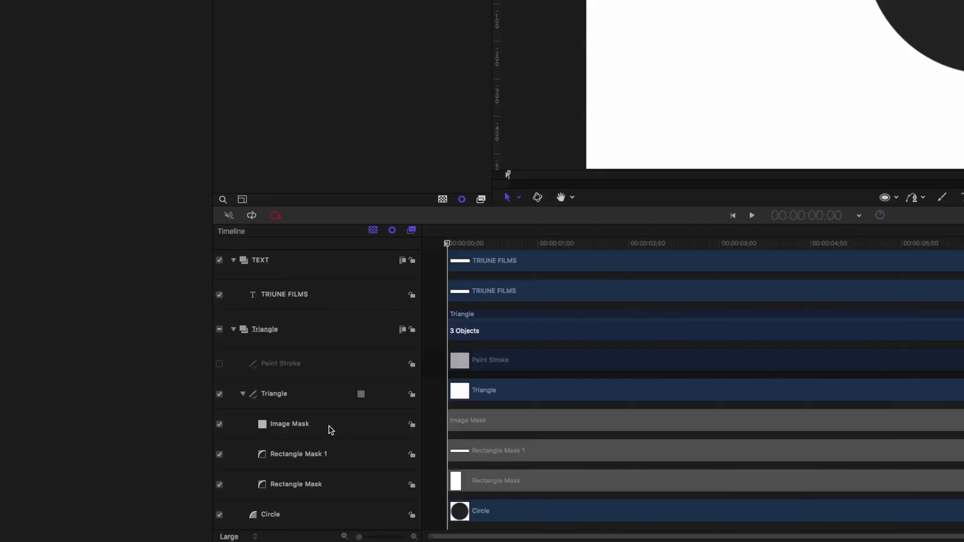
# Step: Move the Image Mask below the triangle's two rectangle masks and set the Paint Stroke's outline width to 63
pyautogui.click(329, 425)
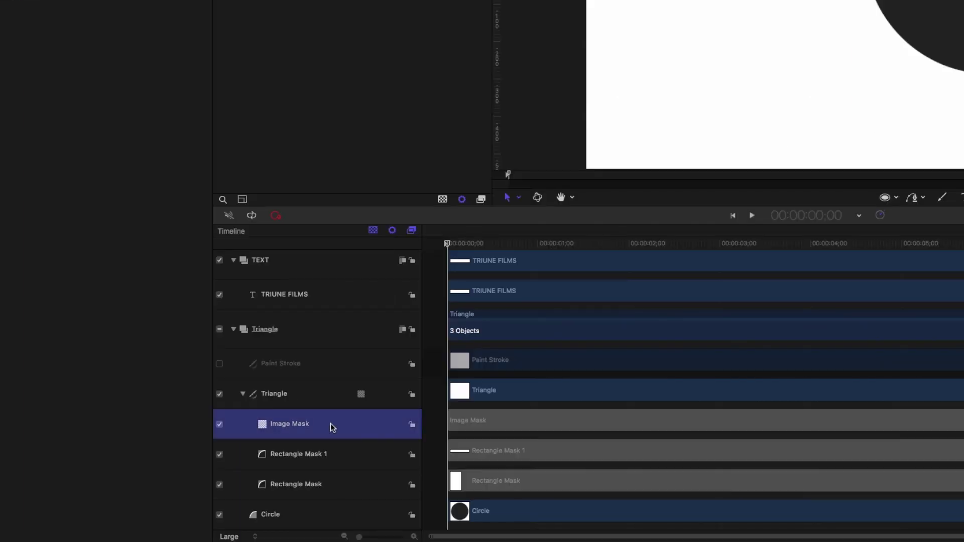
pyautogui.moveTo(321, 426); pyautogui.dragTo(294, 500)
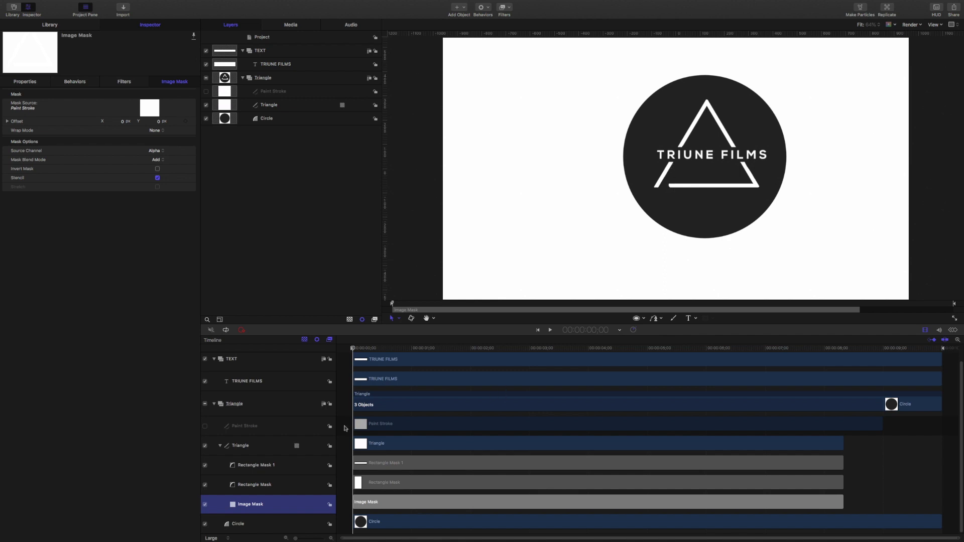
pyautogui.click(267, 430)
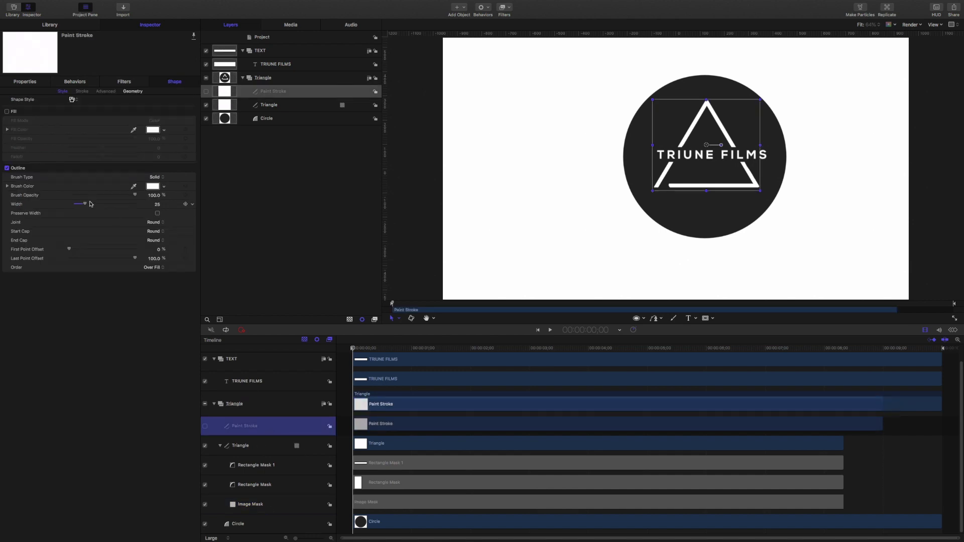
pyautogui.moveTo(85, 205); pyautogui.dragTo(111, 205)
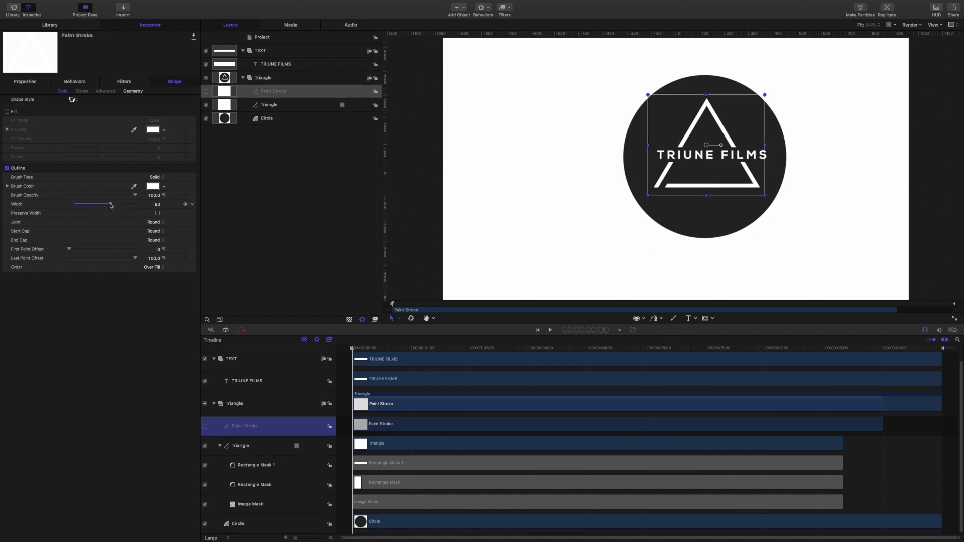
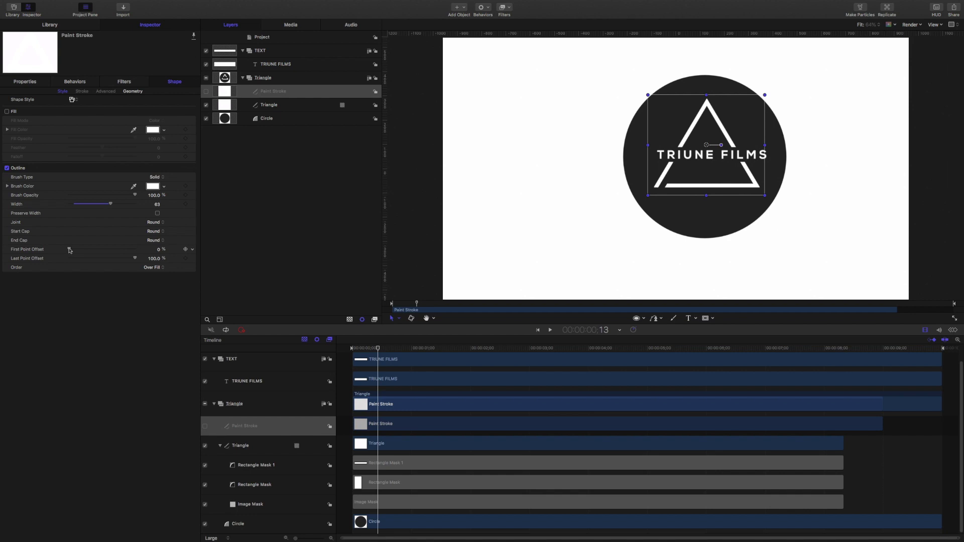
# Step: Keyframe the Paint Stroke's First Point Offset from 100% at the start to 0% at frame 13, and preview the reveal
pyautogui.moveTo(69, 250); pyautogui.dragTo(145, 249)
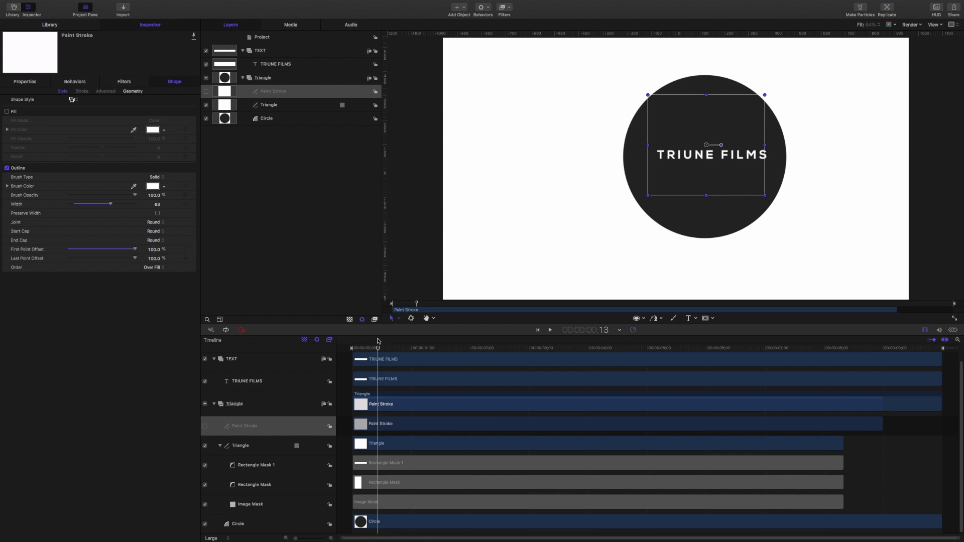
pyautogui.click(242, 331)
pyautogui.moveTo(135, 251); pyautogui.dragTo(55, 252)
pyautogui.click(242, 331)
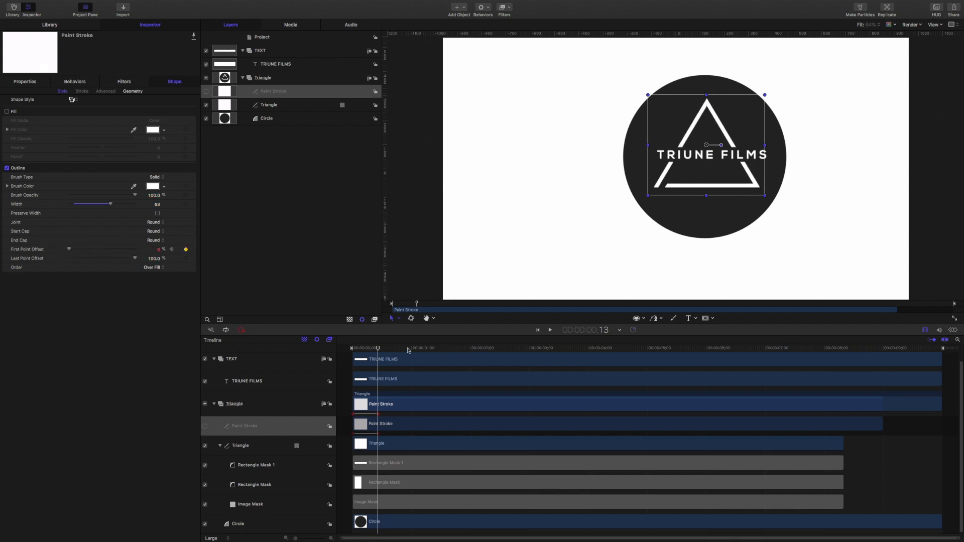
pyautogui.moveTo(378, 349); pyautogui.dragTo(324, 356)
pyautogui.press('space')
pyautogui.press('space')
pyautogui.moveTo(386, 352); pyautogui.dragTo(323, 354)
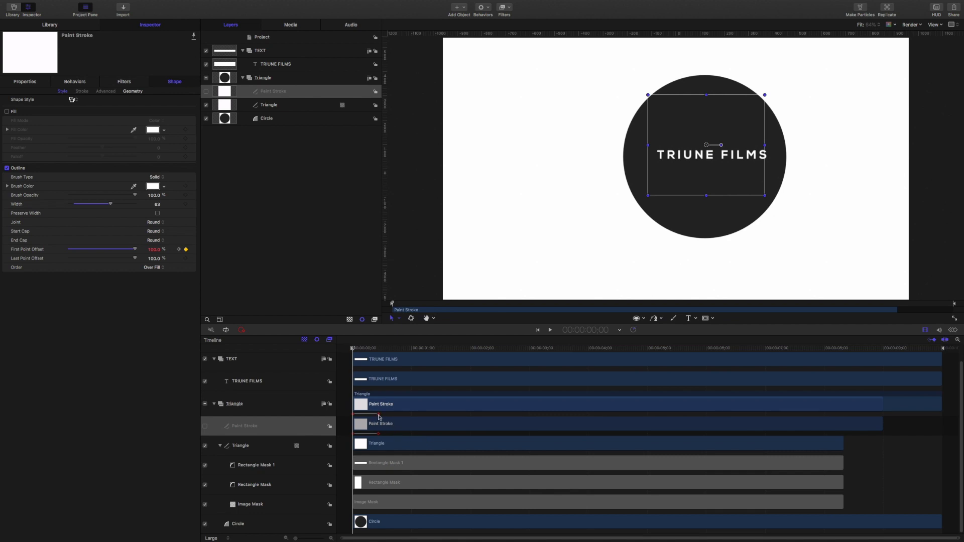
# Step: Try a slower reveal by moving the offset's end keyframe to just past two seconds, and play it
pyautogui.moveTo(378, 416); pyautogui.dragTo(397, 415)
pyautogui.press('space')
pyautogui.moveTo(398, 414); pyautogui.dragTo(478, 416)
pyautogui.press('space')
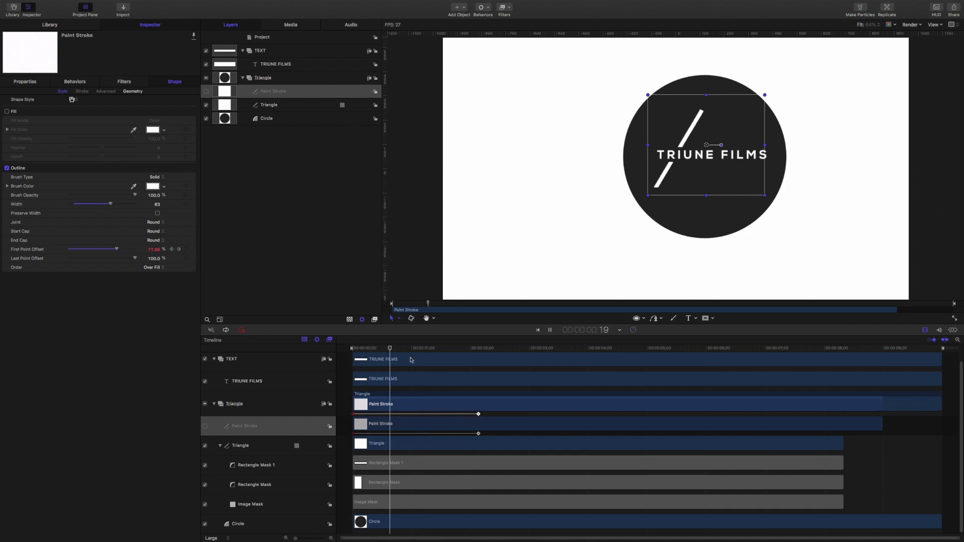
pyautogui.press('space')
# Step: Place the offset's end keyframe just before one second, deselect everything and preview the animation from the start
pyautogui.moveTo(478, 414); pyautogui.dragTo(408, 414)
pyautogui.moveTo(388, 351); pyautogui.dragTo(352, 348)
pyautogui.press('super+shift+a')
pyautogui.press('space')
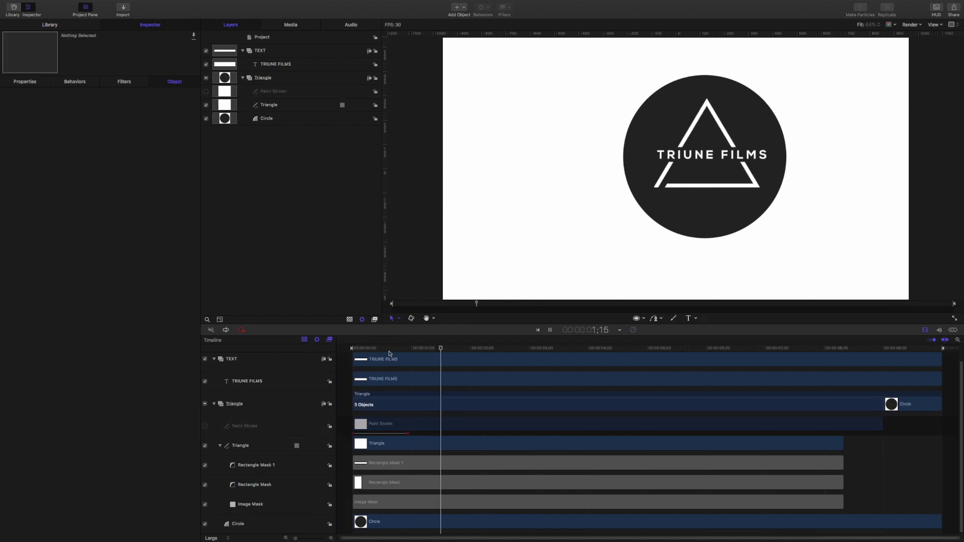
pyautogui.press('space')
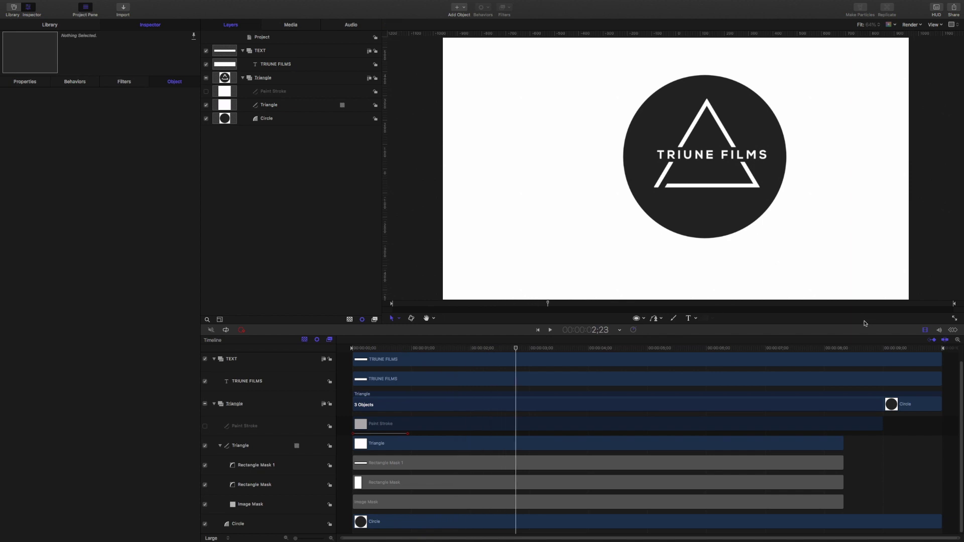
# Step: Ease the First Point Offset curve into its final keyframe in the Keyframe Editor, preview the reveal and close the editor
pyautogui.click(398, 349)
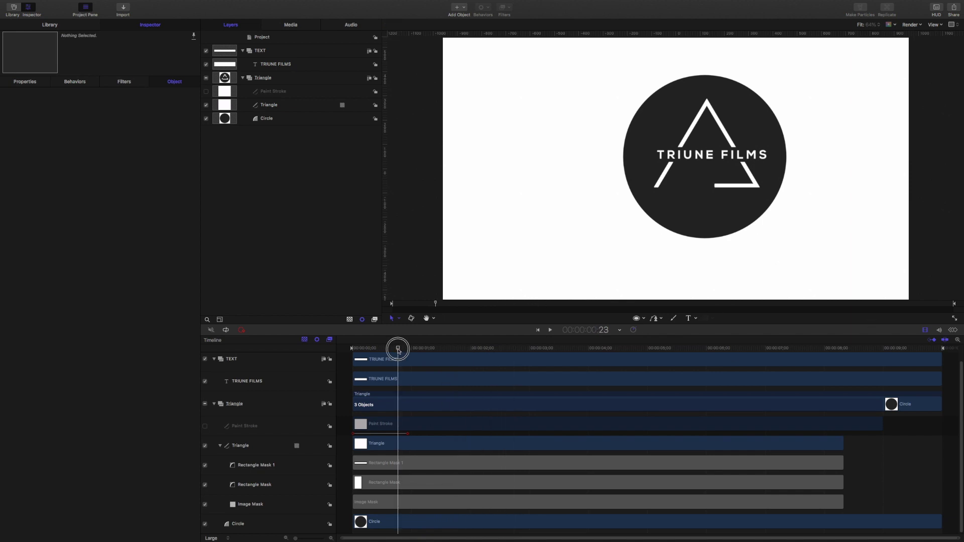
pyautogui.rightClick(407, 434)
pyautogui.click(423, 450)
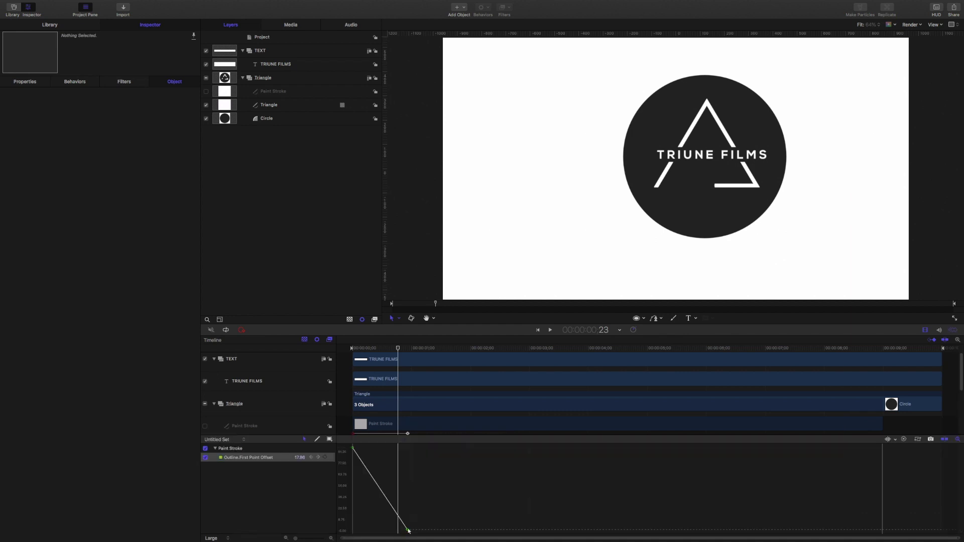
pyautogui.rightClick(409, 530)
pyautogui.click(427, 504)
pyautogui.press('space')
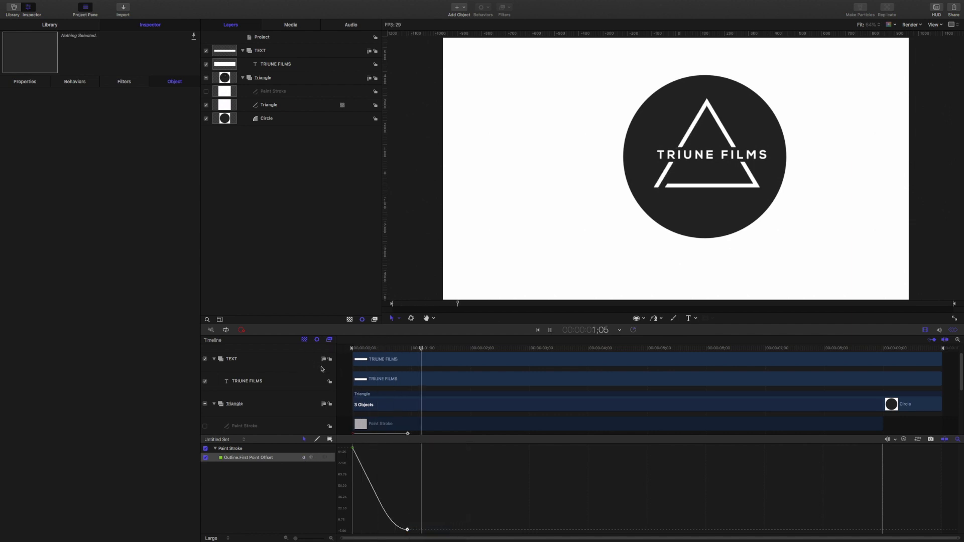
pyautogui.press('space')
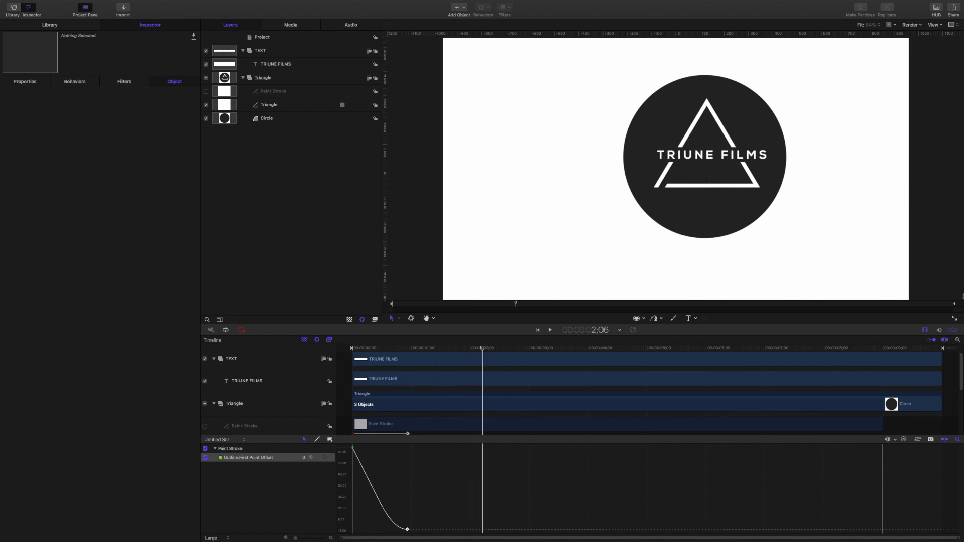
pyautogui.click(953, 331)
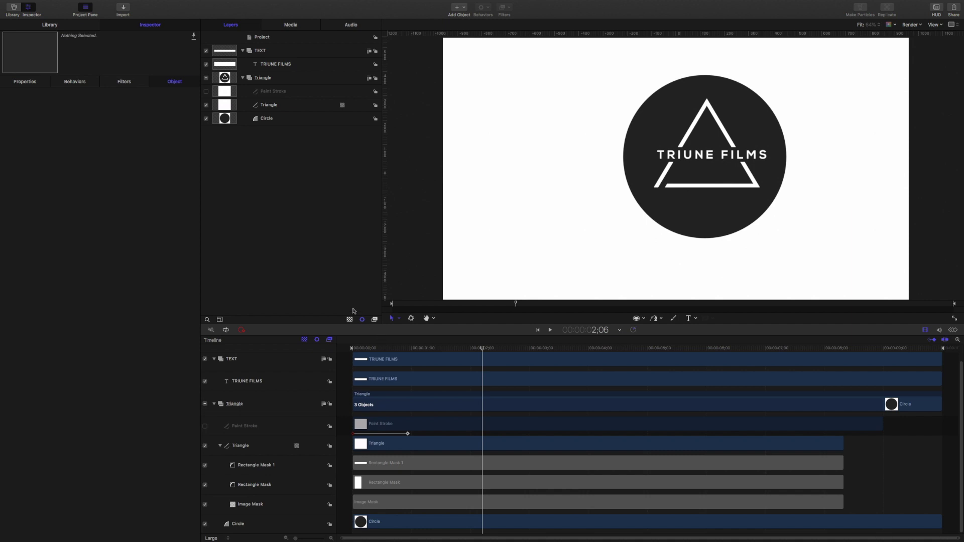
# Step: Stagger the timeline: start the Triangle group slightly late, the TEXT group a little after it, and the Circle back at the first frame
pyautogui.press('Home')
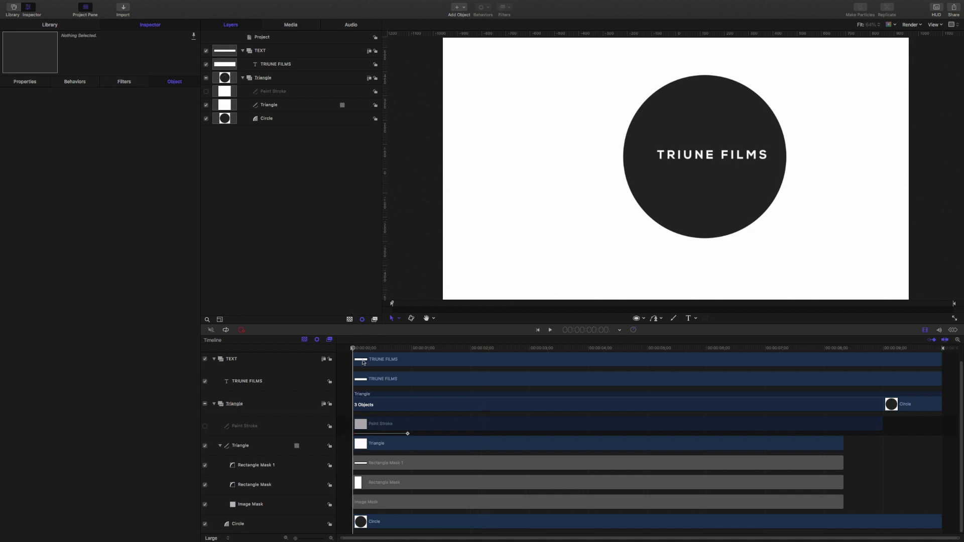
pyautogui.scroll(2, 364, 362)
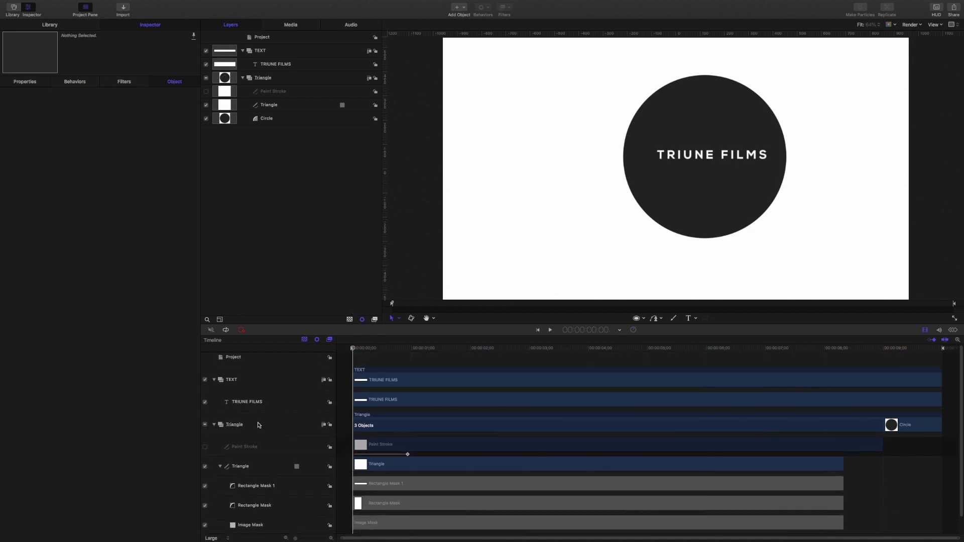
pyautogui.click(258, 425)
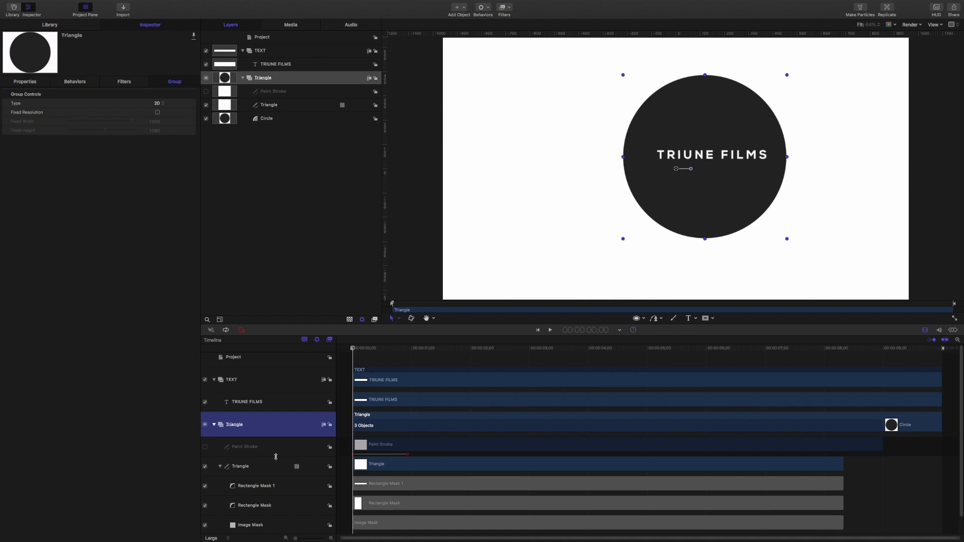
pyautogui.moveTo(362, 417); pyautogui.dragTo(368, 412)
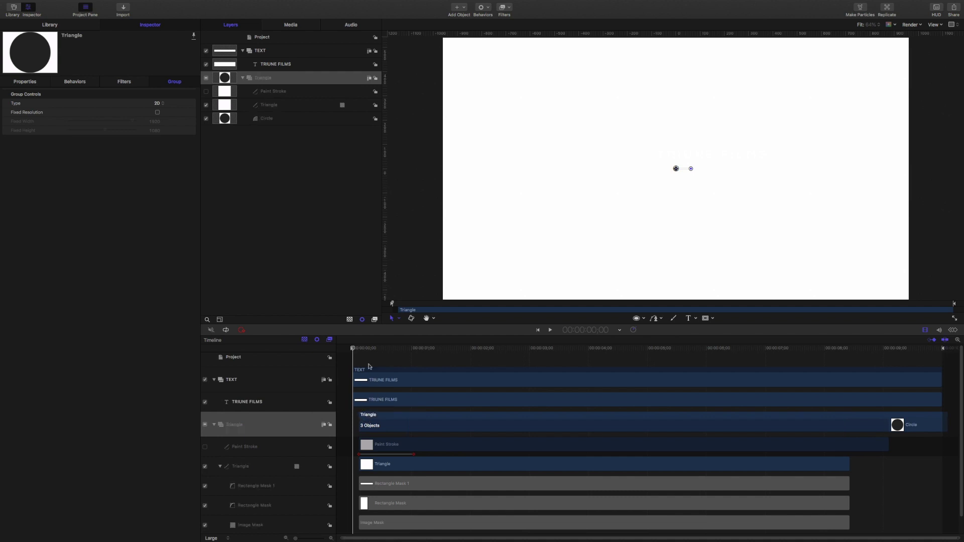
pyautogui.moveTo(361, 372)
pyautogui.mouseDown()
pyautogui.moveTo(374, 372)
pyautogui.moveTo(356, 349)
pyautogui.moveTo(383, 355)
pyautogui.moveTo(364, 358)
pyautogui.mouseUp()
pyautogui.click(380, 377)
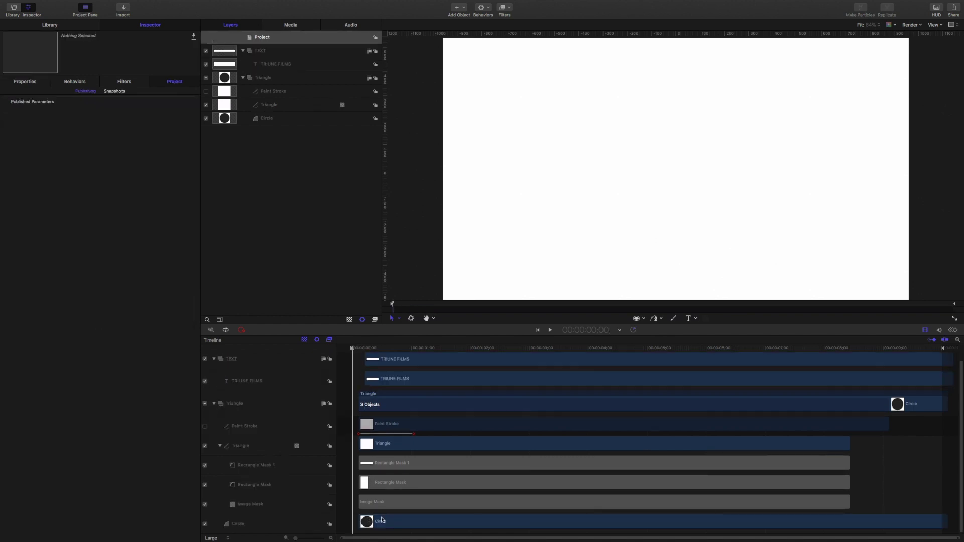
pyautogui.moveTo(384, 522); pyautogui.dragTo(373, 524)
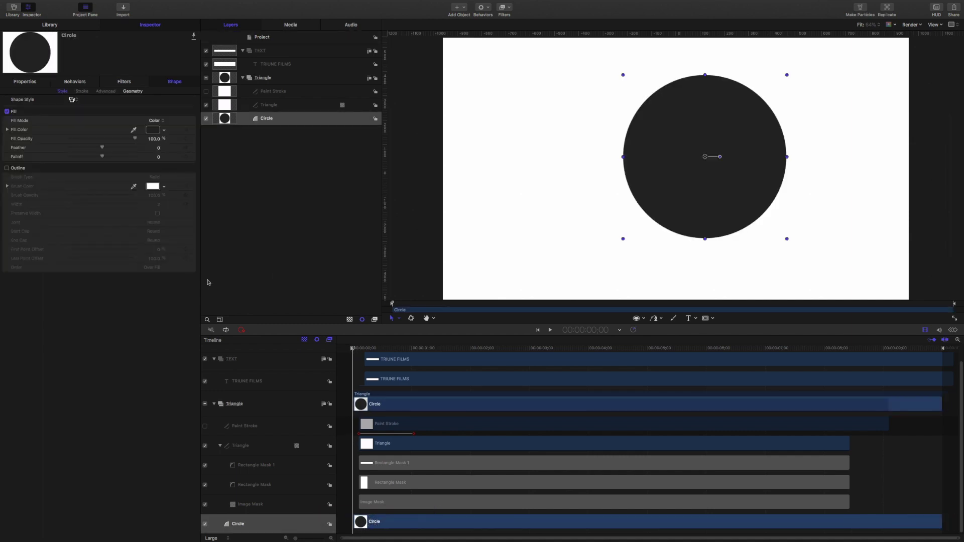
# Step: Keyframe the Circle's scale from 0% at the first frame to 100% at frame 2, and move the playhead to 1;06
pyautogui.moveTo(354, 351); pyautogui.dragTo(308, 355)
pyautogui.click(20, 82)
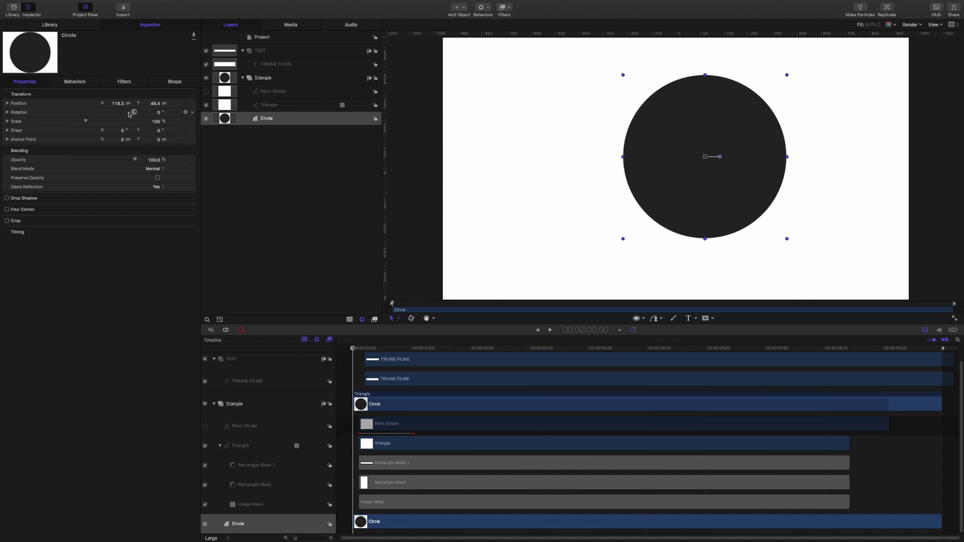
pyautogui.moveTo(86, 123); pyautogui.dragTo(48, 125)
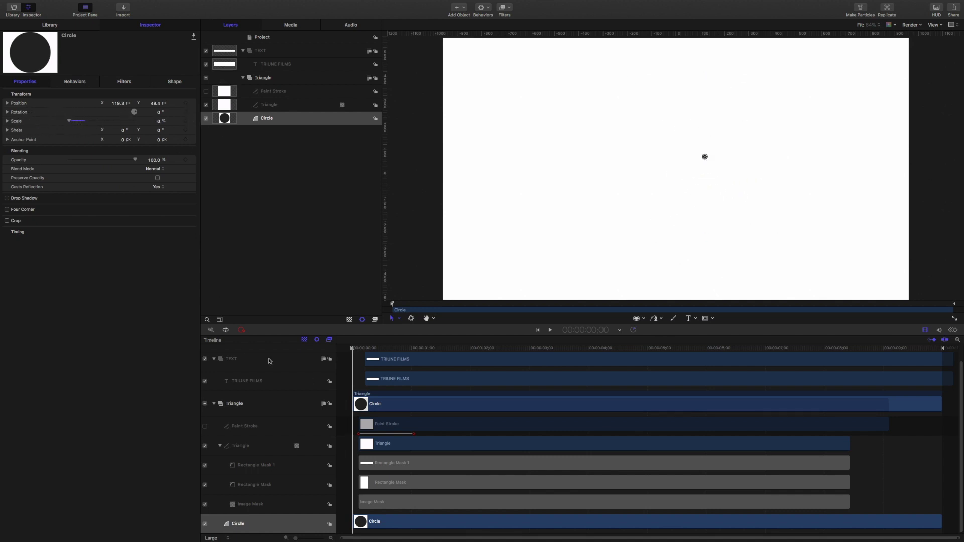
pyautogui.click(241, 330)
pyautogui.moveTo(352, 349); pyautogui.dragTo(356, 347)
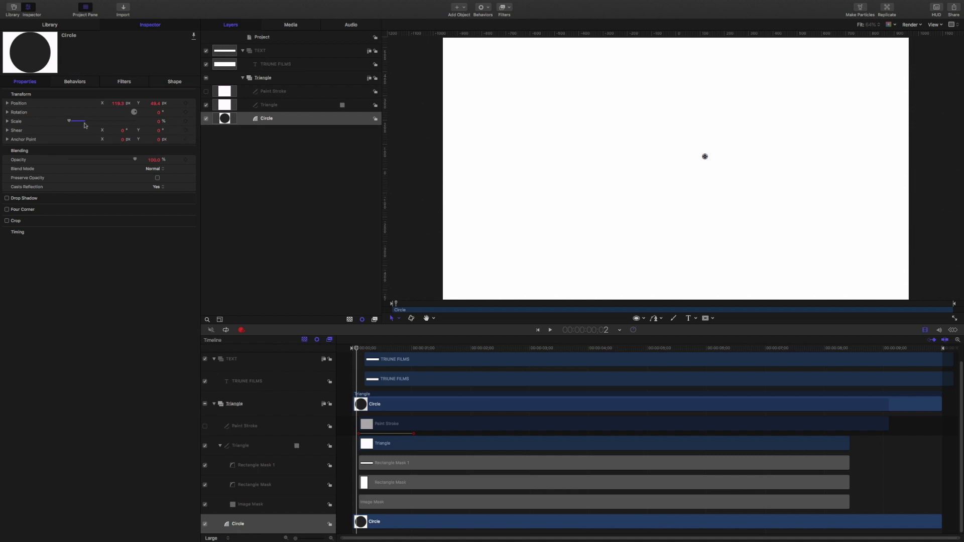
pyautogui.moveTo(70, 122); pyautogui.dragTo(85, 122)
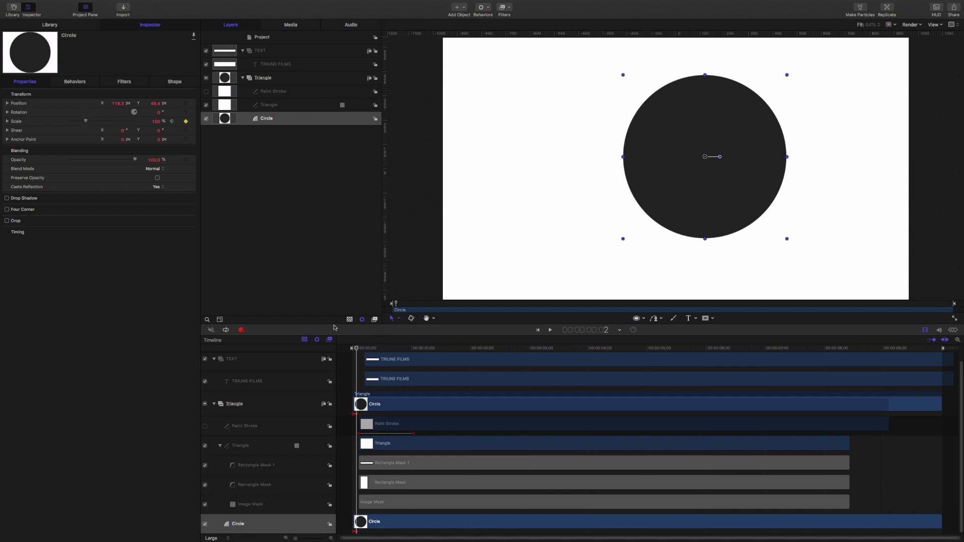
pyautogui.click(242, 330)
pyautogui.moveTo(356, 347); pyautogui.dragTo(423, 348)
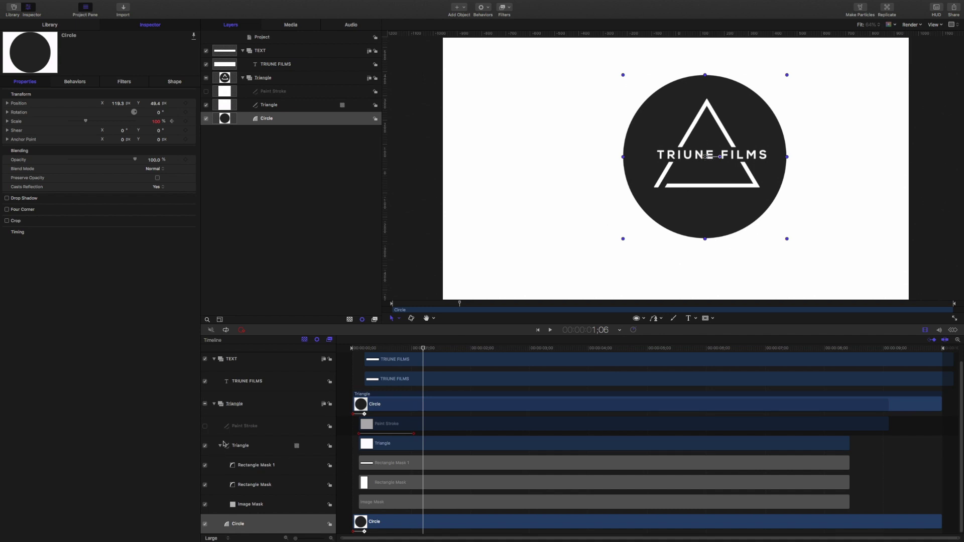
# Step: Draw a rectangle mask on the TEXT group around the words TRIUNE FILMS, and select the text layer inside the group
pyautogui.click(284, 384)
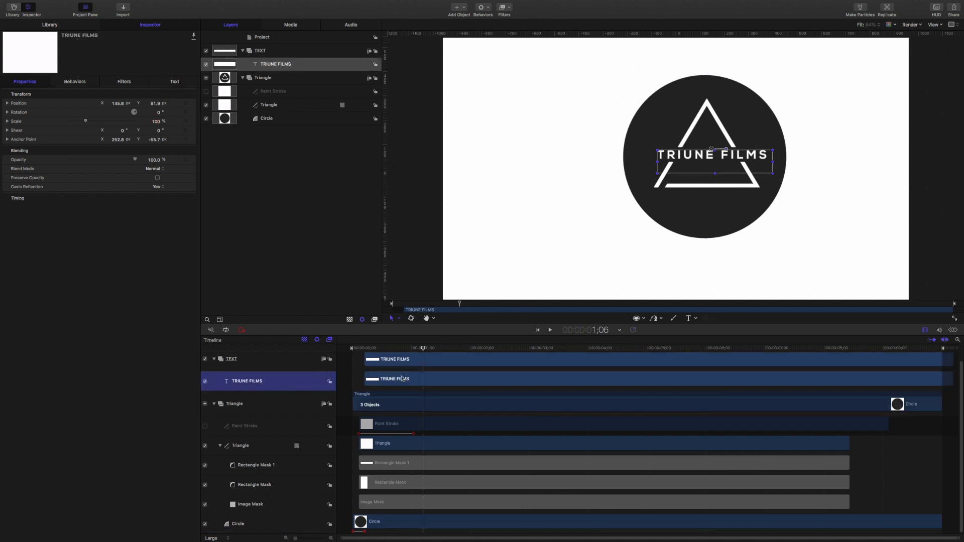
pyautogui.scroll(2, 278, 364)
pyautogui.click(277, 51)
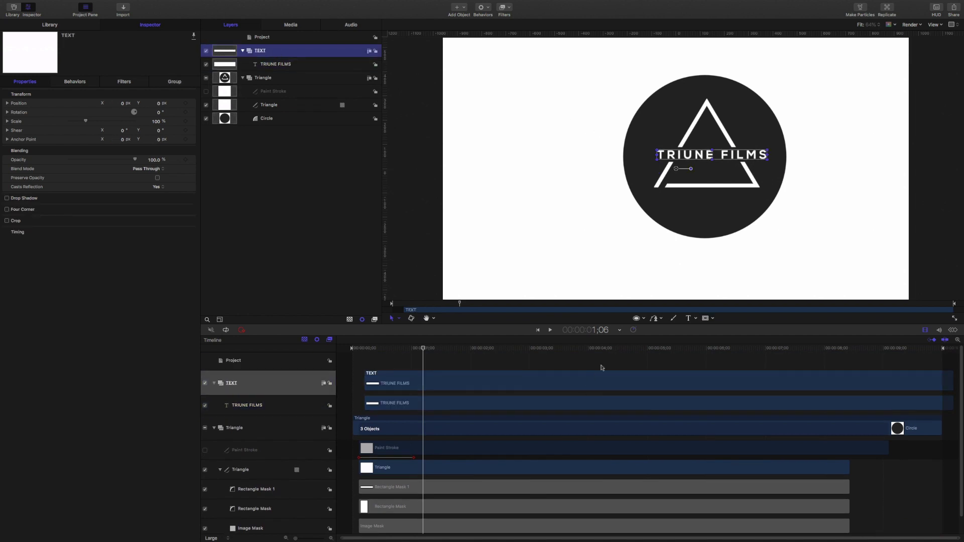
pyautogui.click(713, 319)
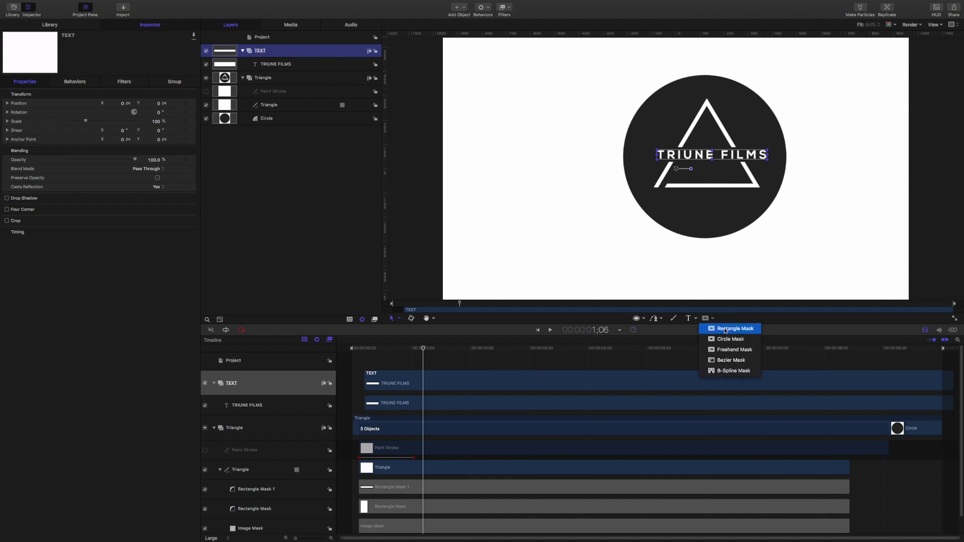
pyautogui.click(727, 328)
pyautogui.moveTo(650, 145); pyautogui.dragTo(772, 164)
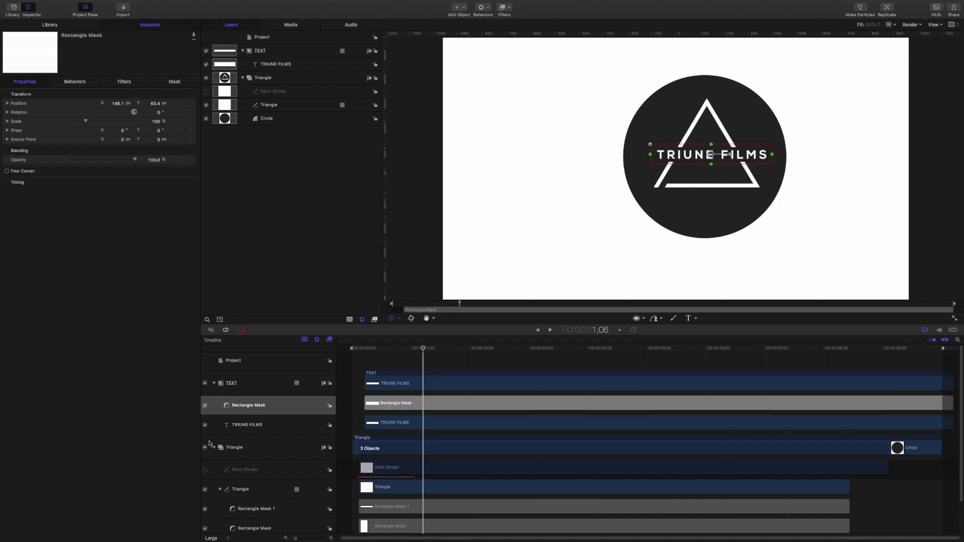
pyautogui.click(271, 428)
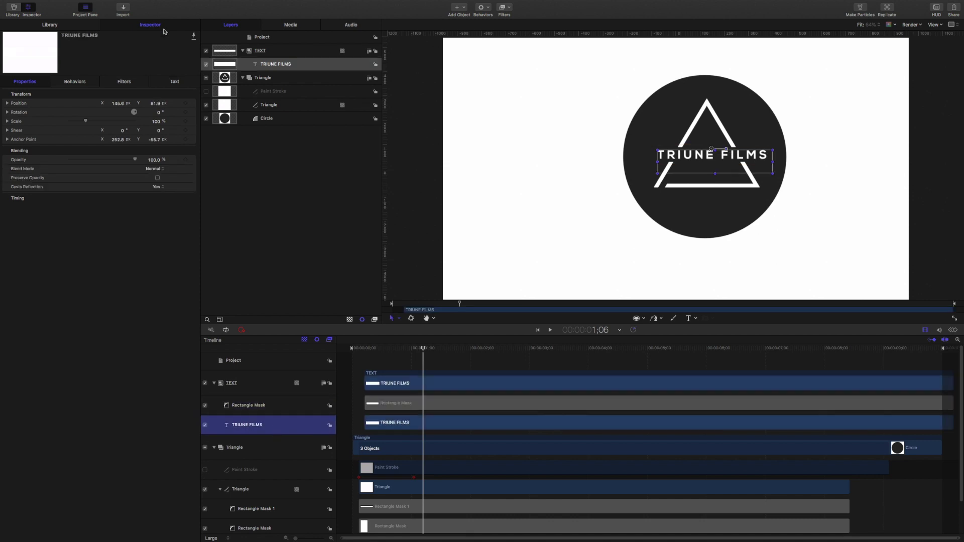
# Step: Add the Basic Motion behavior Motion Path to the TRIUNE FILMS text layer
pyautogui.click(66, 26)
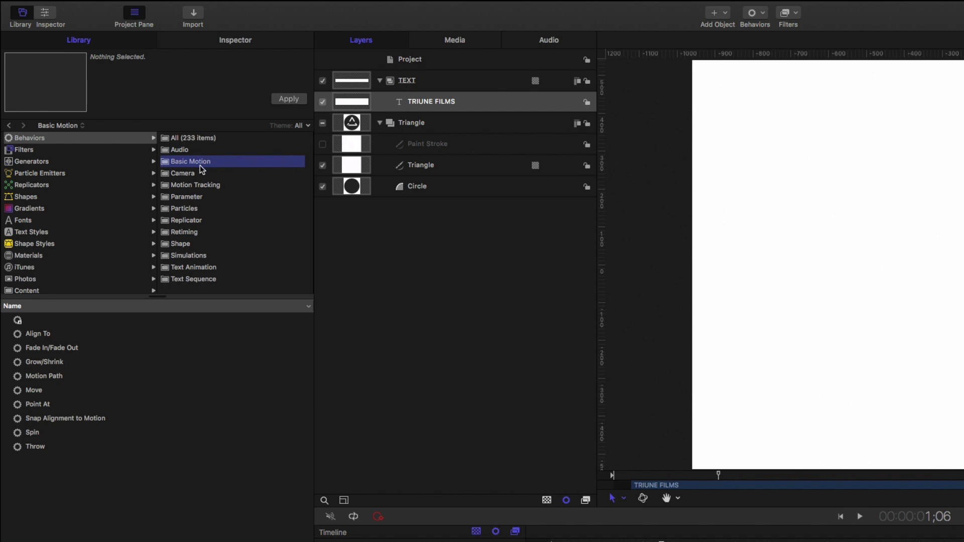
pyautogui.click(50, 377)
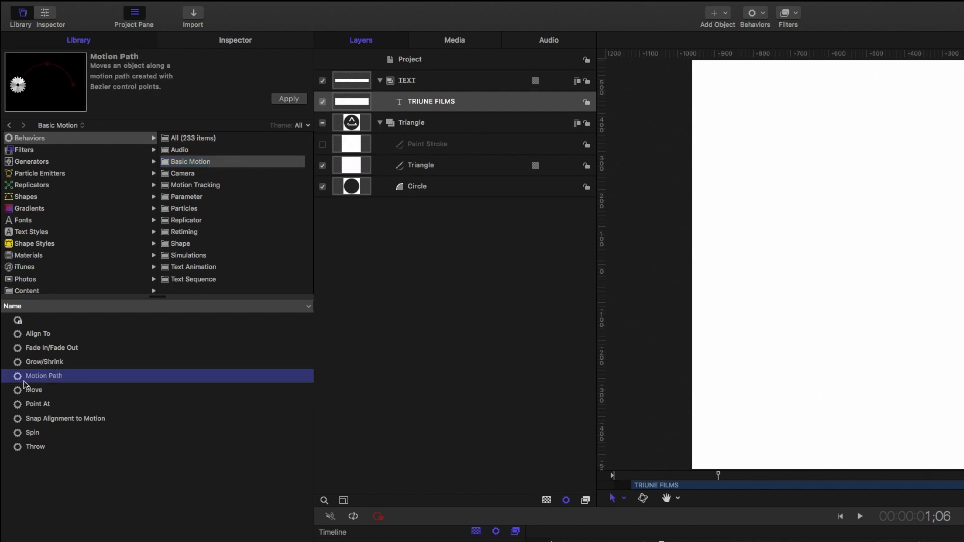
pyautogui.moveTo(22, 377); pyautogui.dragTo(269, 427)
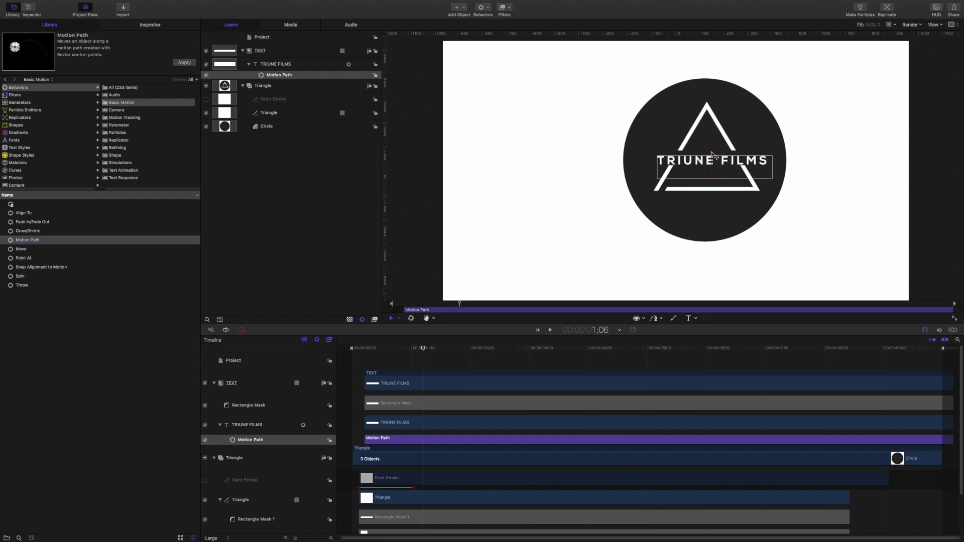
# Step: Reshape the text's motion path to drop from above the mask to its place in the triangle, and end the behavior at 1;06
pyautogui.moveTo(711, 153); pyautogui.dragTo(710, 130)
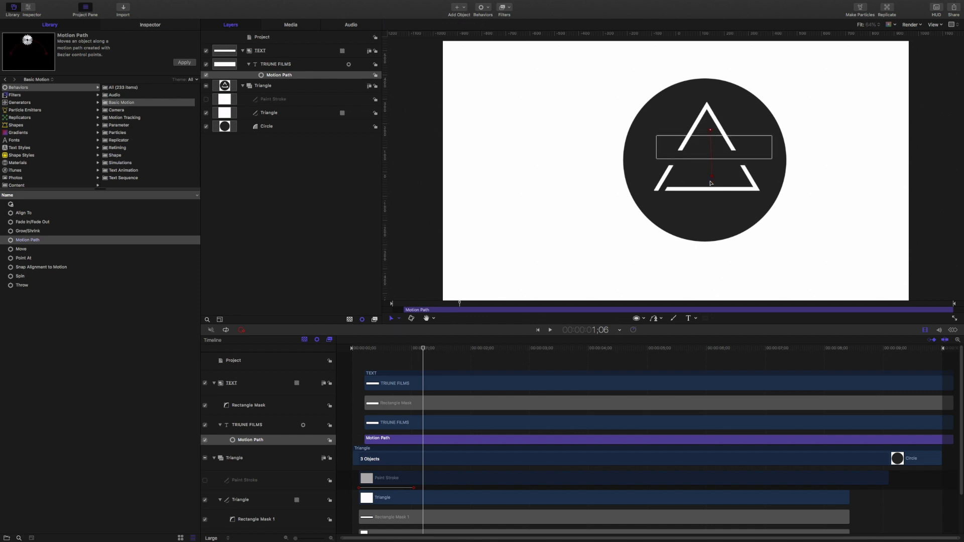
pyautogui.moveTo(711, 179); pyautogui.dragTo(709, 161)
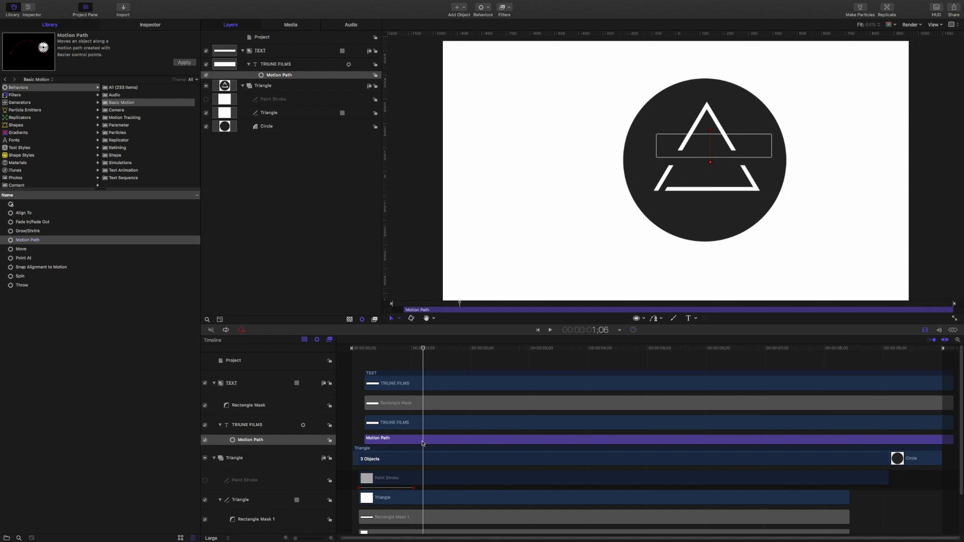
pyautogui.press('o')
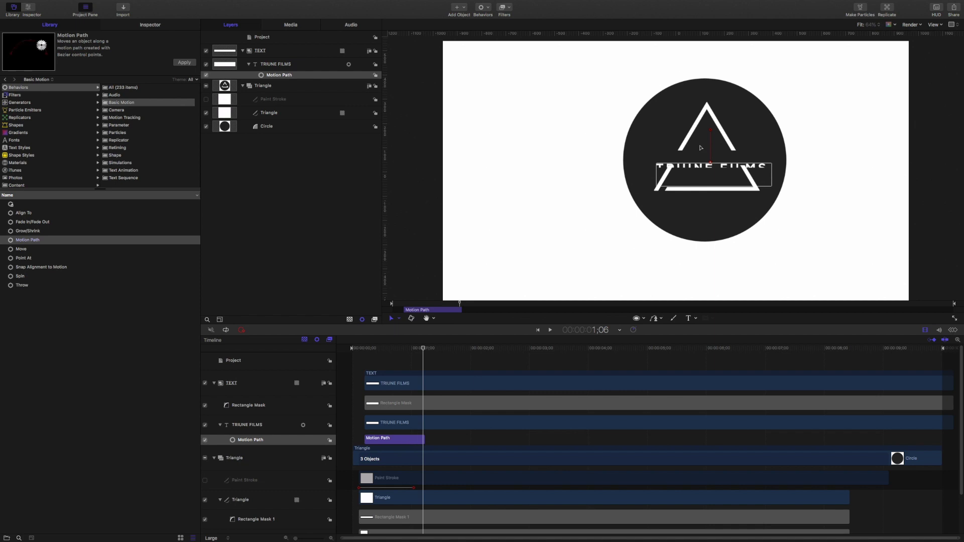
pyautogui.moveTo(710, 162); pyautogui.dragTo(710, 154)
# Step: Extend the Motion Path behavior to just before the three-second mark and preview the slower text reveal
pyautogui.moveTo(423, 440); pyautogui.dragTo(525, 439)
pyautogui.moveTo(422, 348); pyautogui.dragTo(360, 354)
pyautogui.press('space')
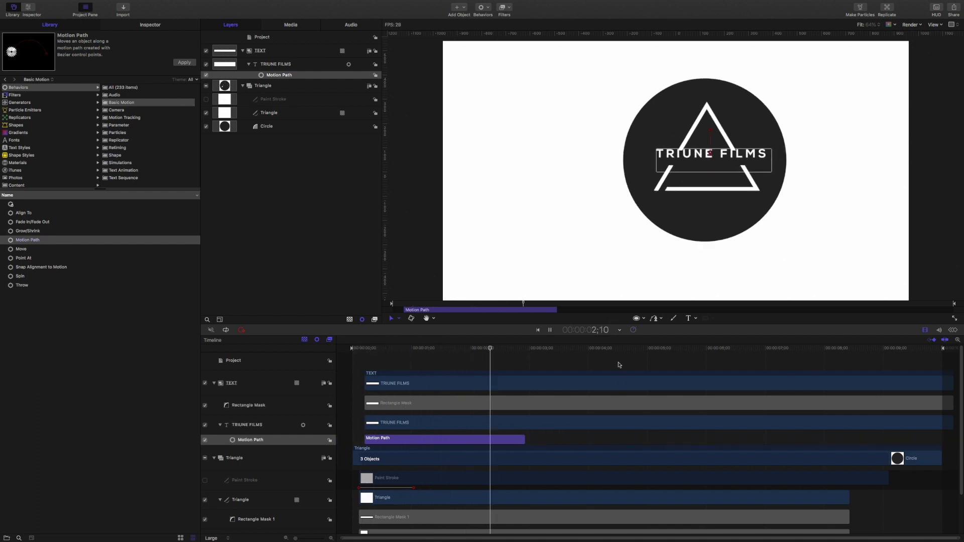
pyautogui.press('space')
# Step: Shorten the Motion Path behavior to end just after the one-second mark and preview the text reveal from the start
pyautogui.moveTo(523, 439); pyautogui.dragTo(415, 439)
pyautogui.click(383, 350)
pyautogui.click(353, 355)
pyautogui.press('space')
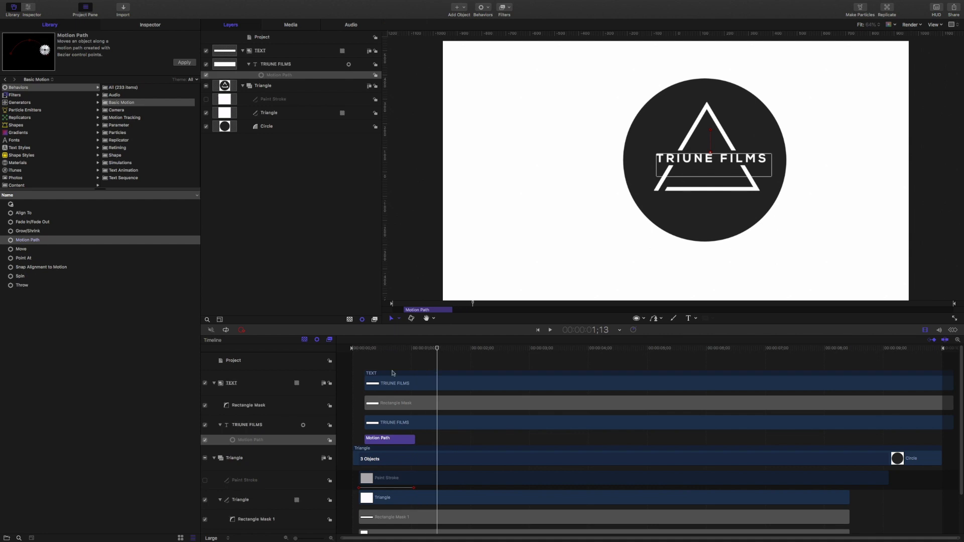
pyautogui.click(350, 361)
pyautogui.press('space')
pyautogui.click(354, 349)
pyautogui.press('space')
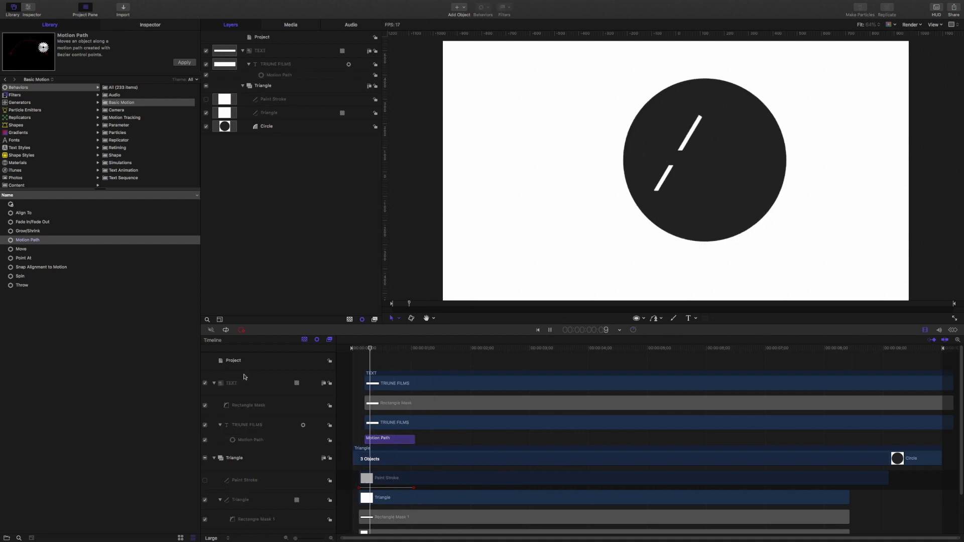
# Step: At frame 22, lower the upper edge of the TEXT group's Rectangle Mask to hide the text's starting position, and replay the animation
pyautogui.click(396, 351)
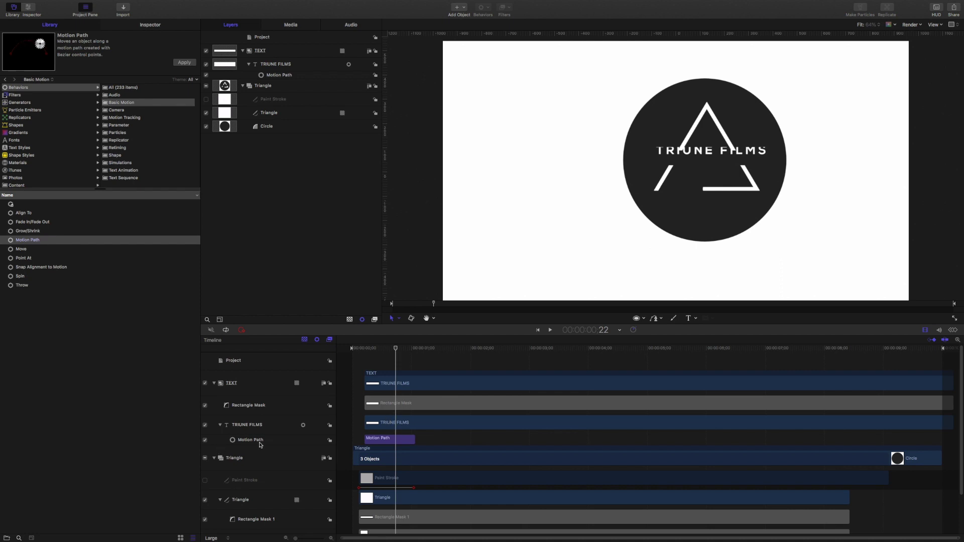
pyautogui.click(251, 406)
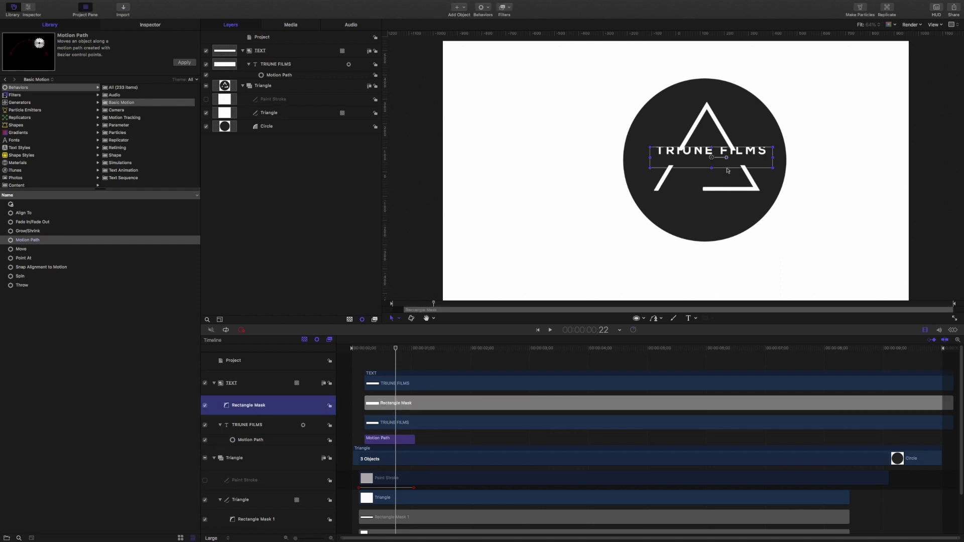
pyautogui.moveTo(711, 155); pyautogui.dragTo(710, 153)
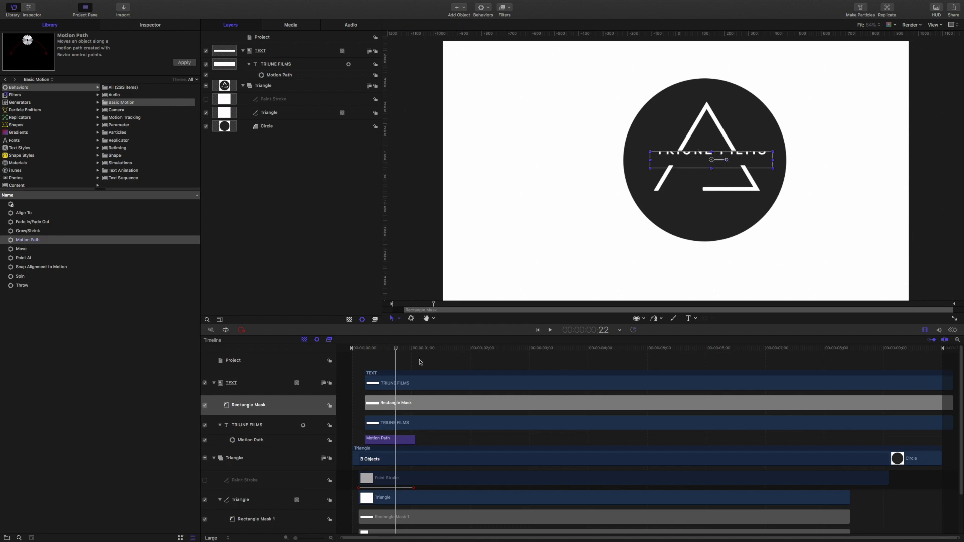
pyautogui.click(383, 360)
pyautogui.press('space')
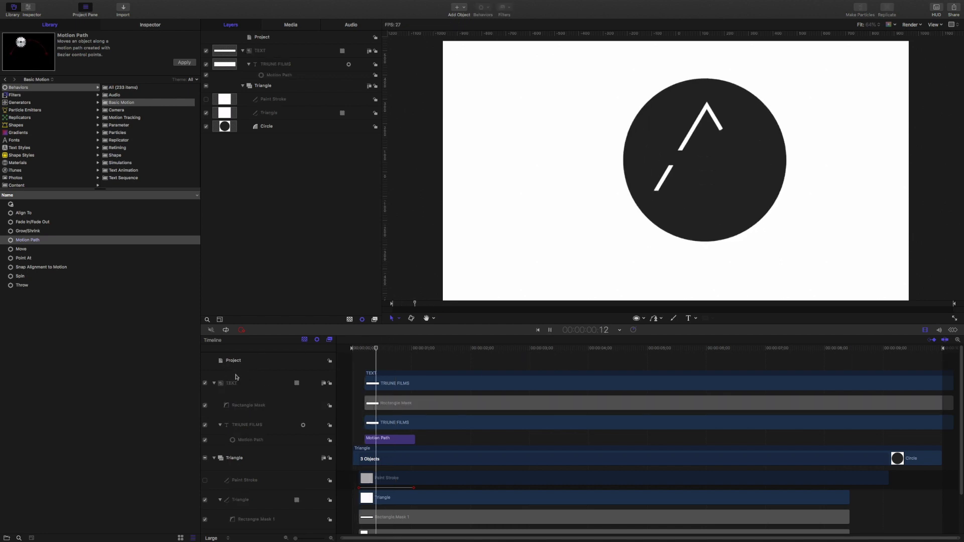
pyautogui.click(536, 330)
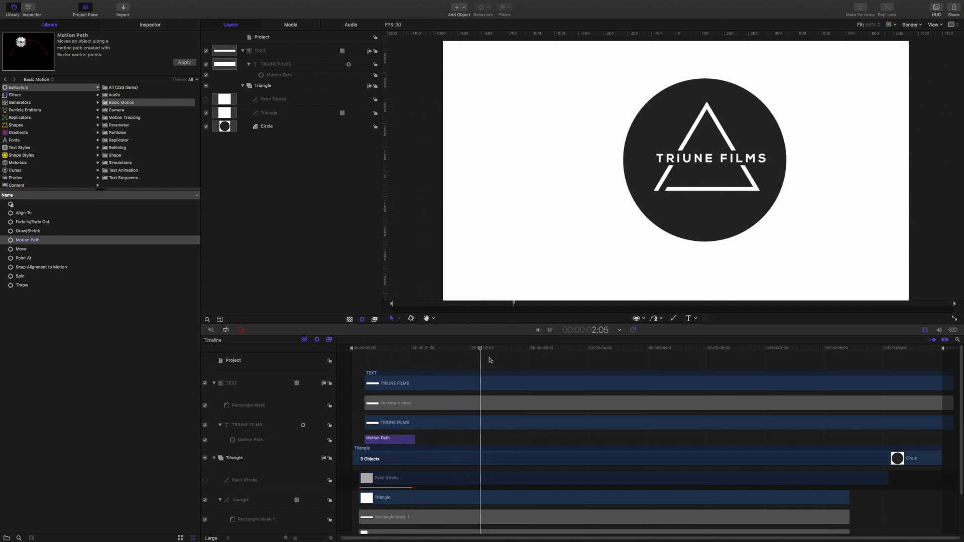
pyautogui.press('q')
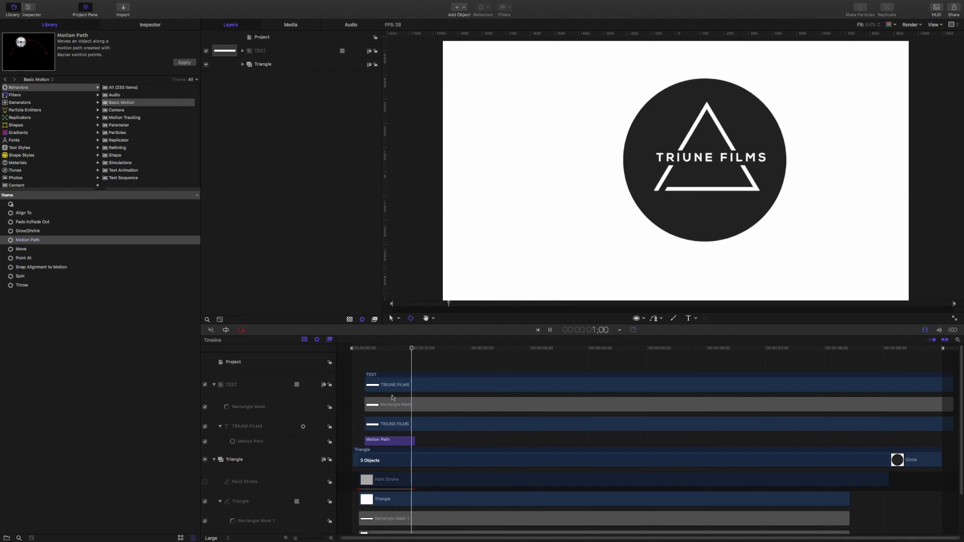
pyautogui.press('space')
pyautogui.press('Home')
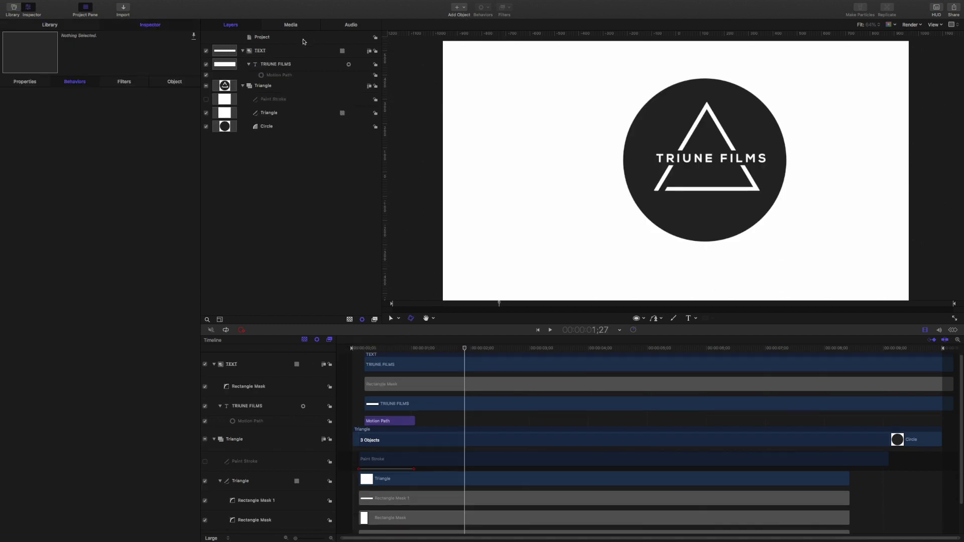
# Step: Add a camera to the project, switch the 2D groups to 3D and dismiss the notice about masks
pyautogui.click(304, 40)
pyautogui.click(465, 9)
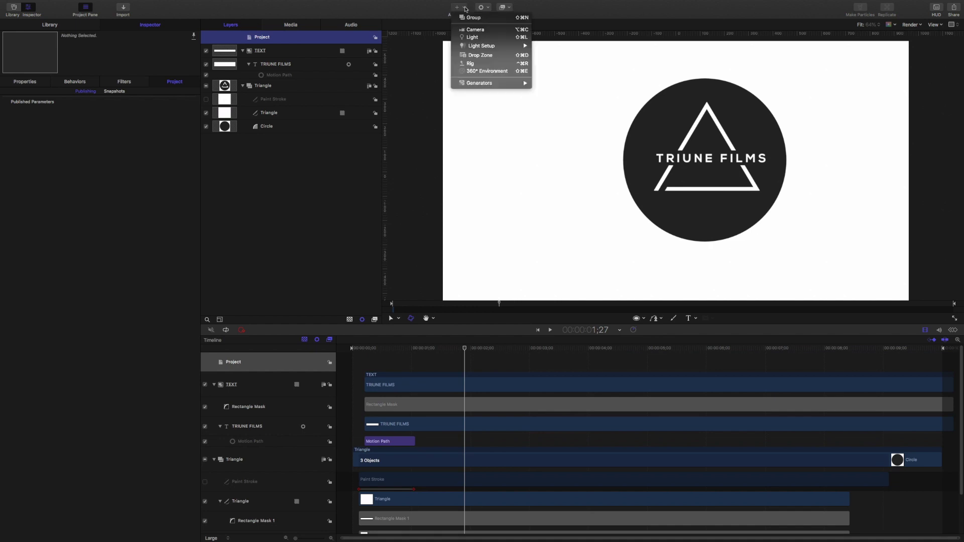
pyautogui.click(482, 30)
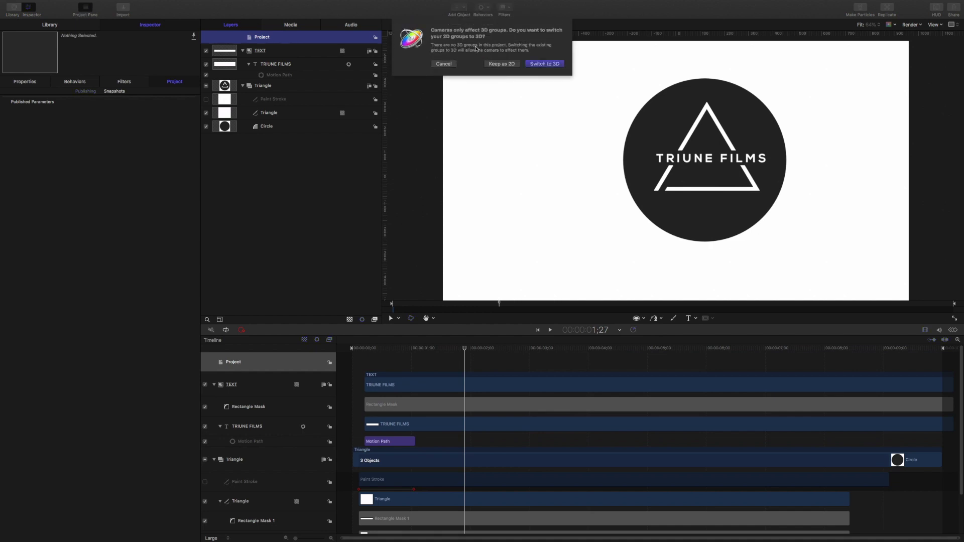
pyautogui.click(543, 64)
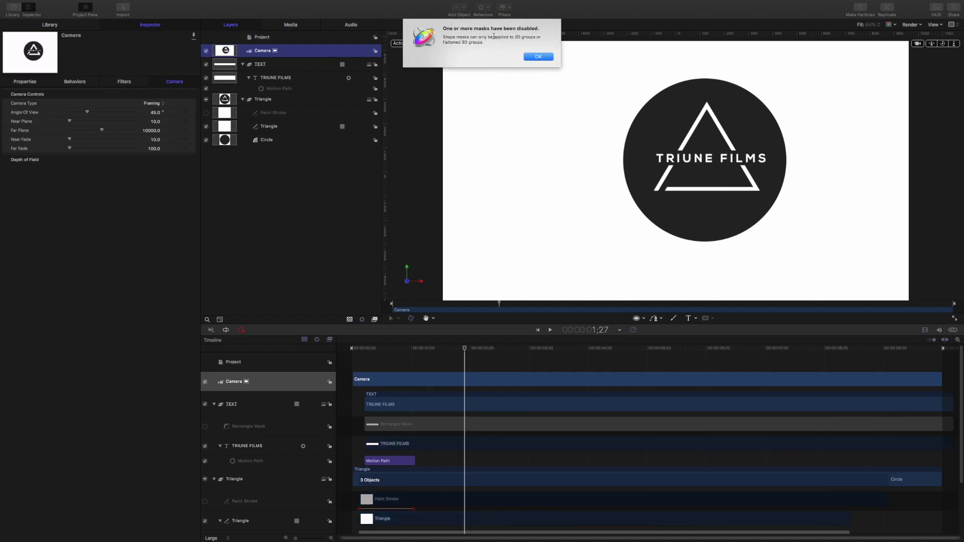
pyautogui.click(538, 57)
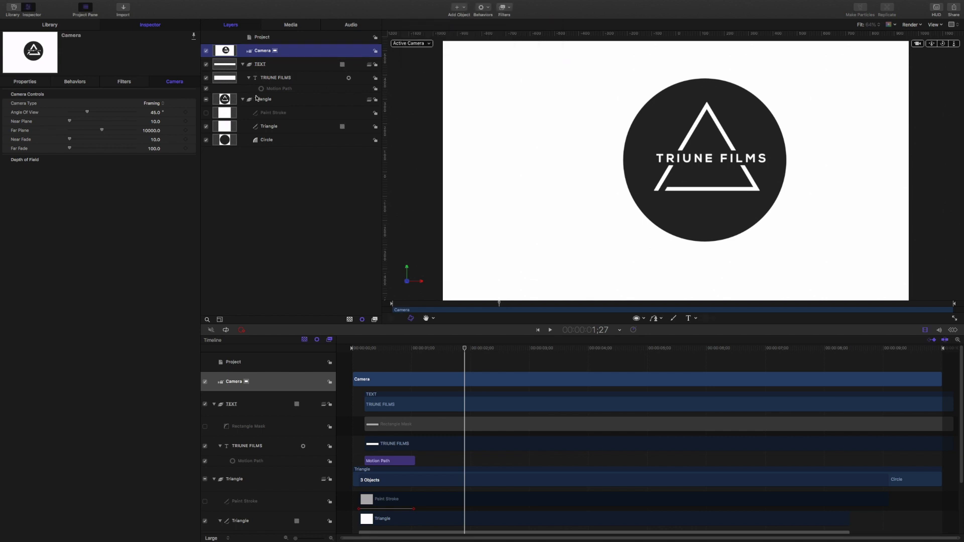
# Step: Turn on Flatten for the Triangle and TEXT groups and preview the animation from the first frame
pyautogui.click(288, 99)
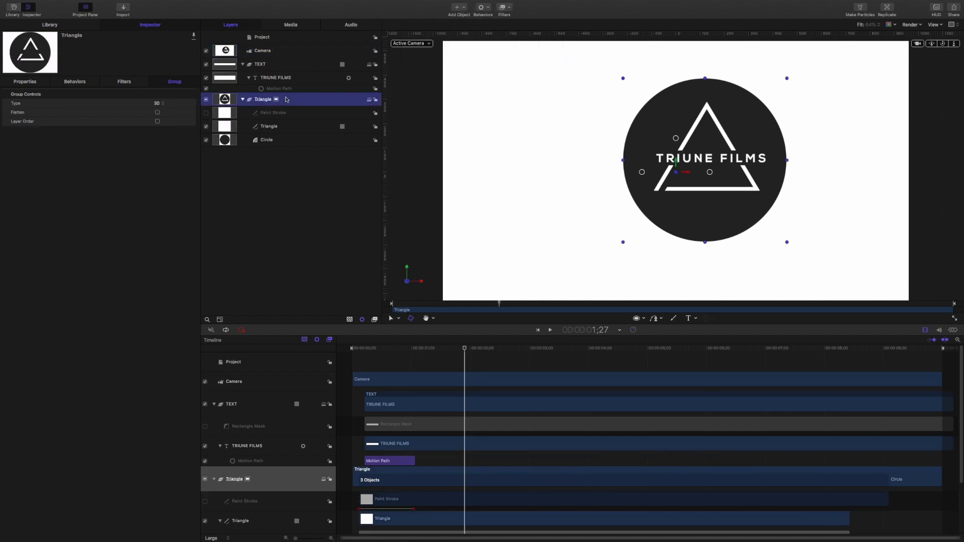
pyautogui.click(157, 112)
pyautogui.click(280, 66)
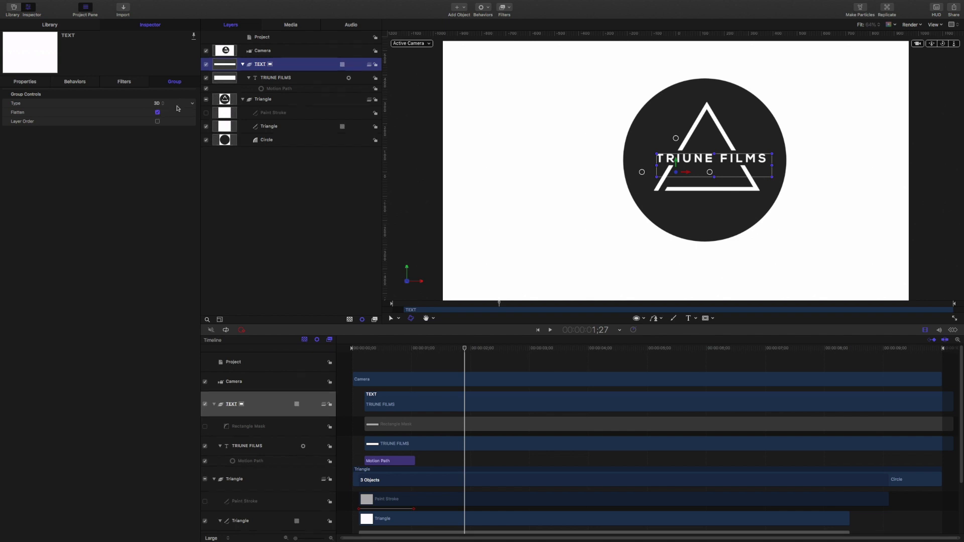
pyautogui.moveTo(394, 347); pyautogui.dragTo(290, 351)
pyautogui.press('space')
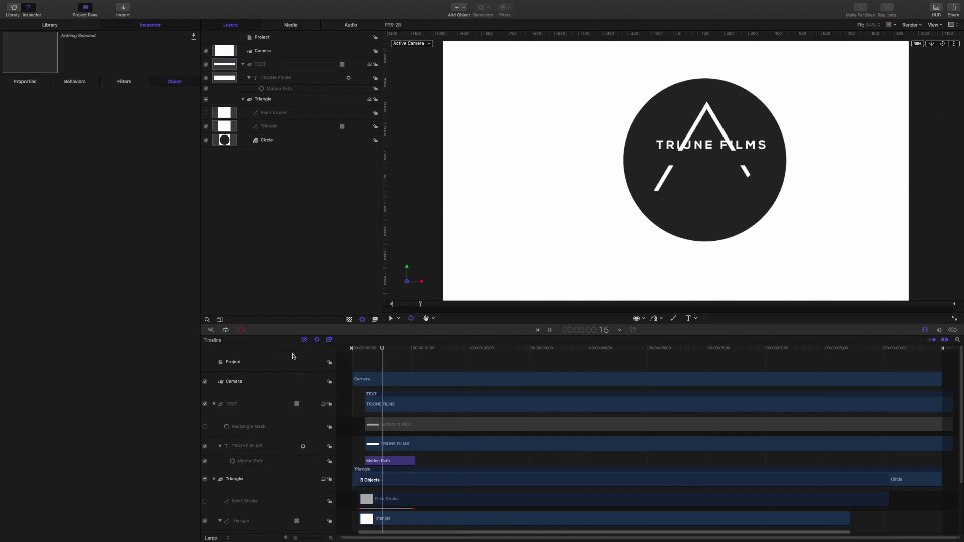
pyautogui.press('space')
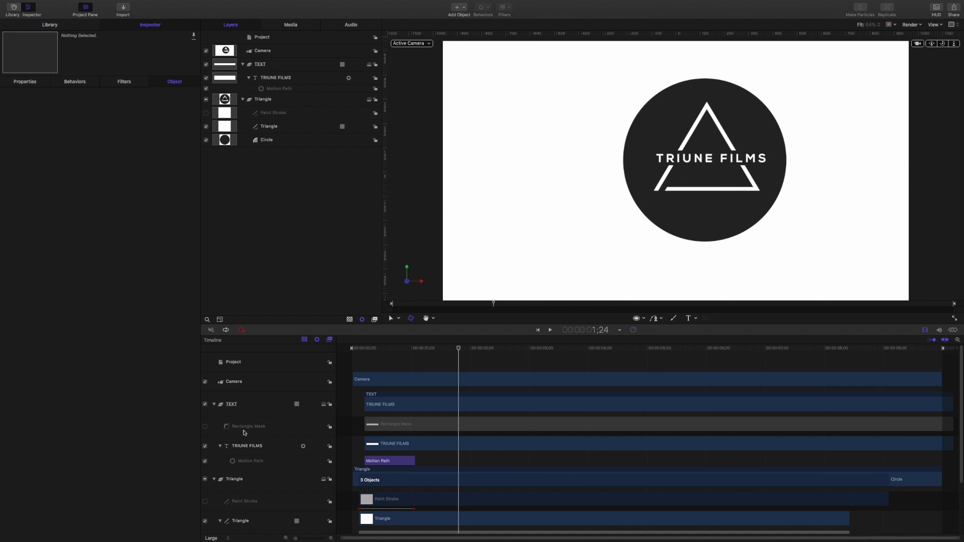
# Step: Re-enable the TEXT group's Rectangle Mask, preview the reveal and return to the first frame
pyautogui.click(205, 426)
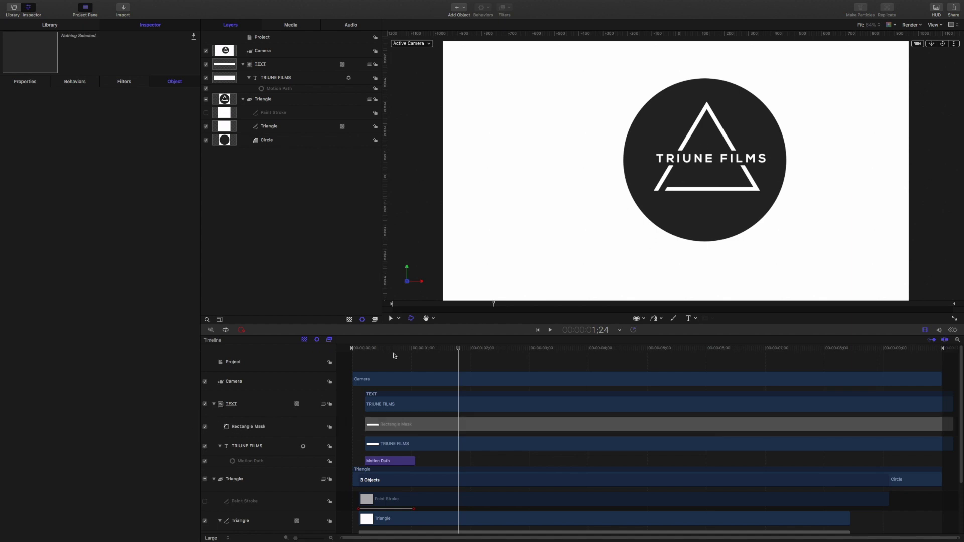
pyautogui.moveTo(401, 348); pyautogui.dragTo(340, 357)
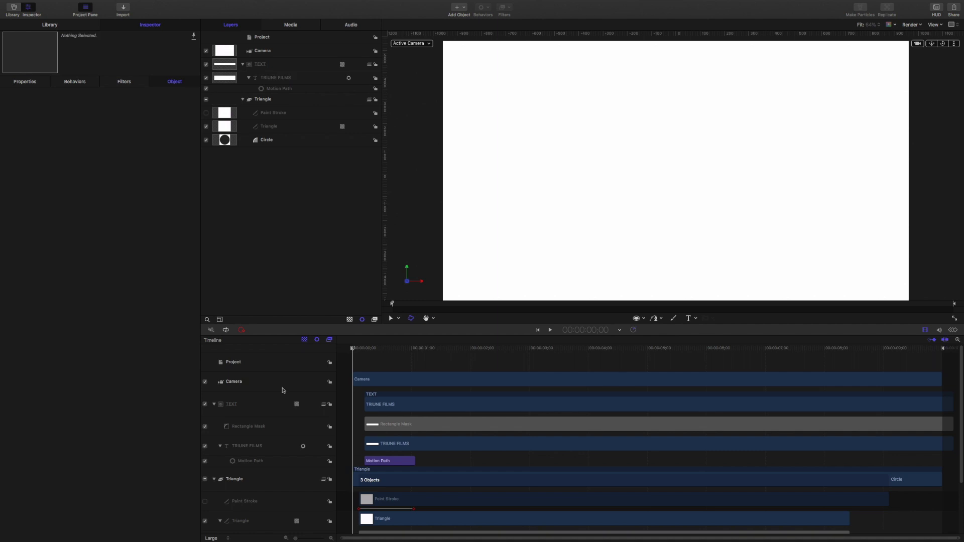
pyautogui.press('space')
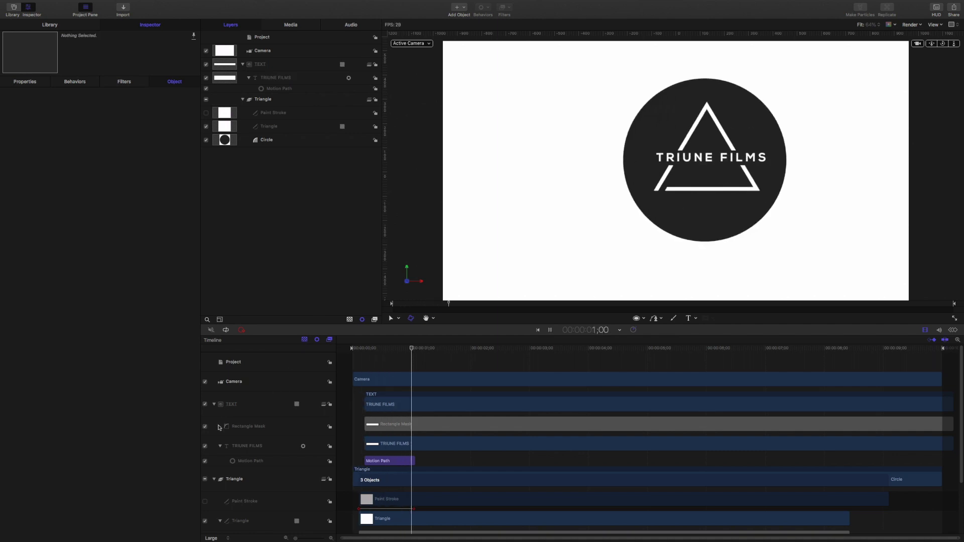
pyautogui.press('space')
pyautogui.moveTo(387, 350); pyautogui.dragTo(311, 364)
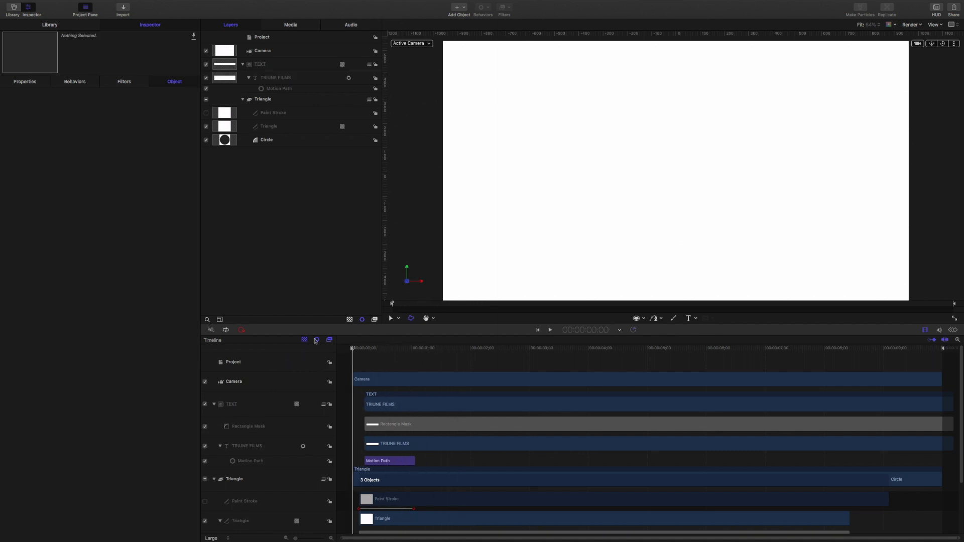
# Step: Apply the Dolly camera behavior to the Camera
pyautogui.click(286, 54)
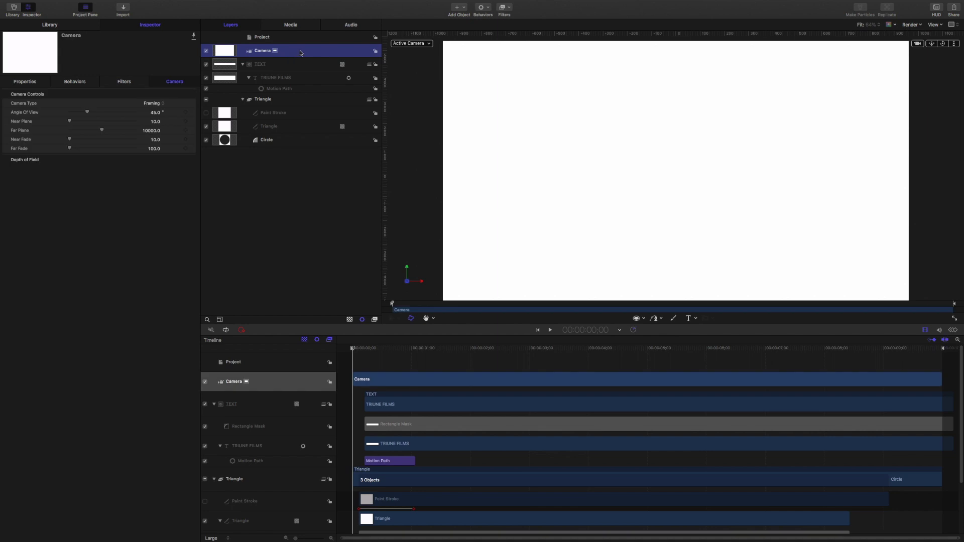
pyautogui.click(487, 8)
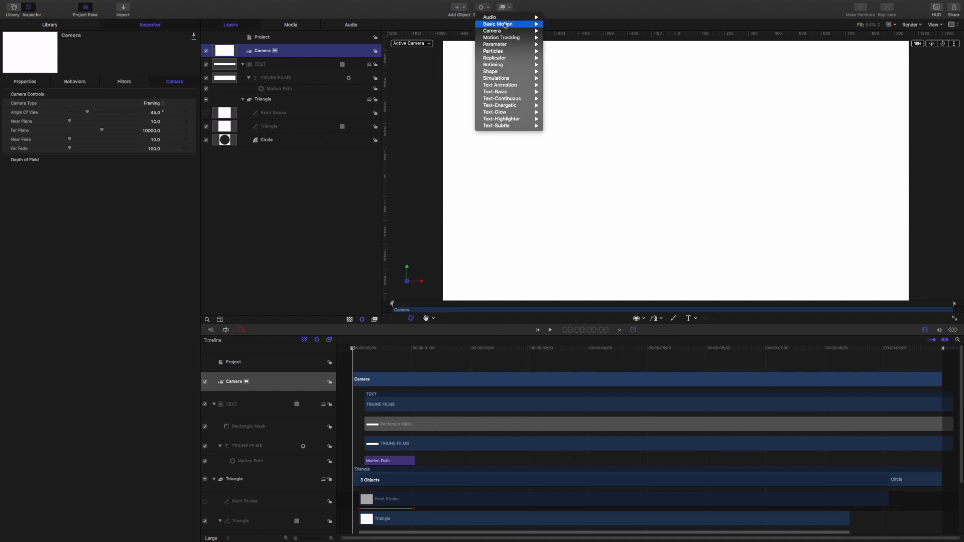
pyautogui.moveTo(494, 31)
pyautogui.click(555, 31)
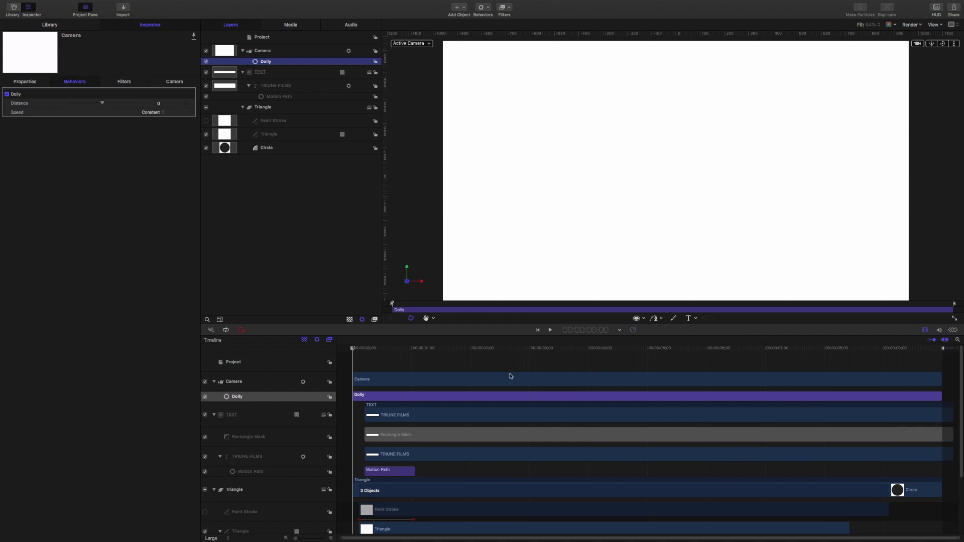
# Step: Set the Dolly behavior's Distance to about 216 at 1;21, and preview the camera move from the first frame
pyautogui.press('space')
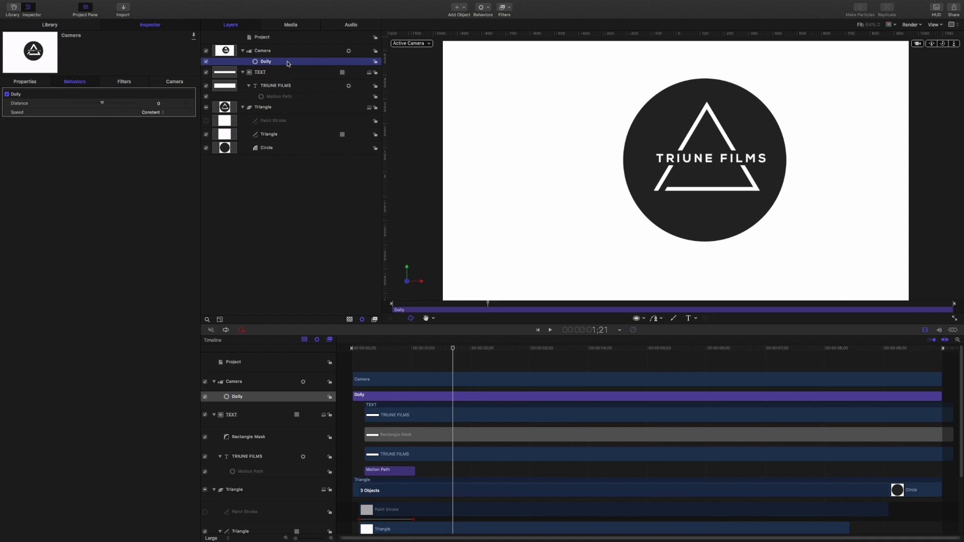
pyautogui.moveTo(102, 104); pyautogui.dragTo(104, 104)
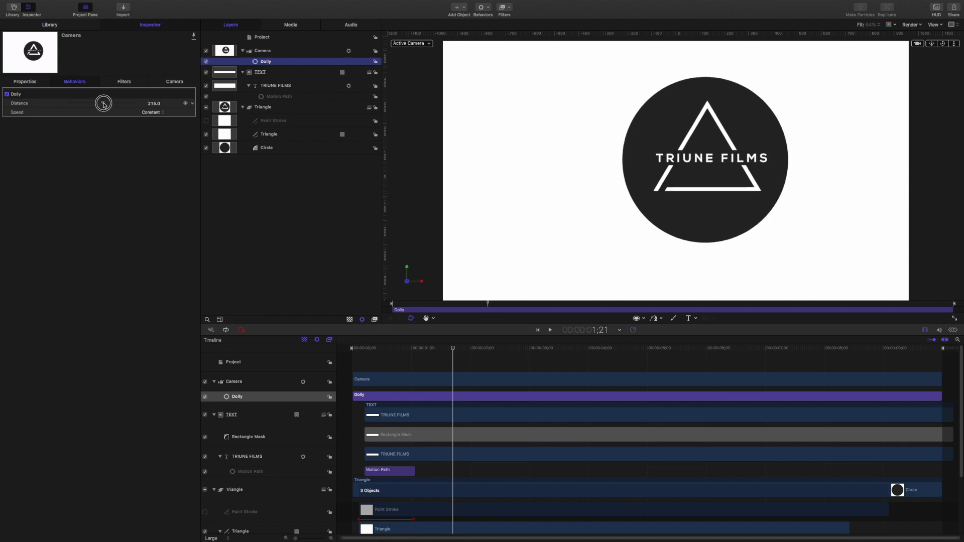
pyautogui.moveTo(453, 350); pyautogui.dragTo(323, 359)
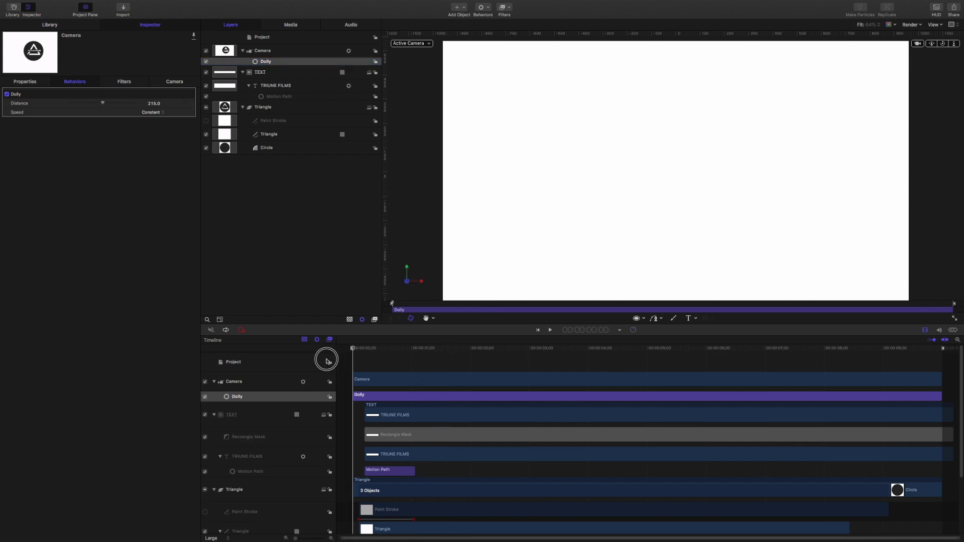
pyautogui.click(352, 362)
pyautogui.press('space')
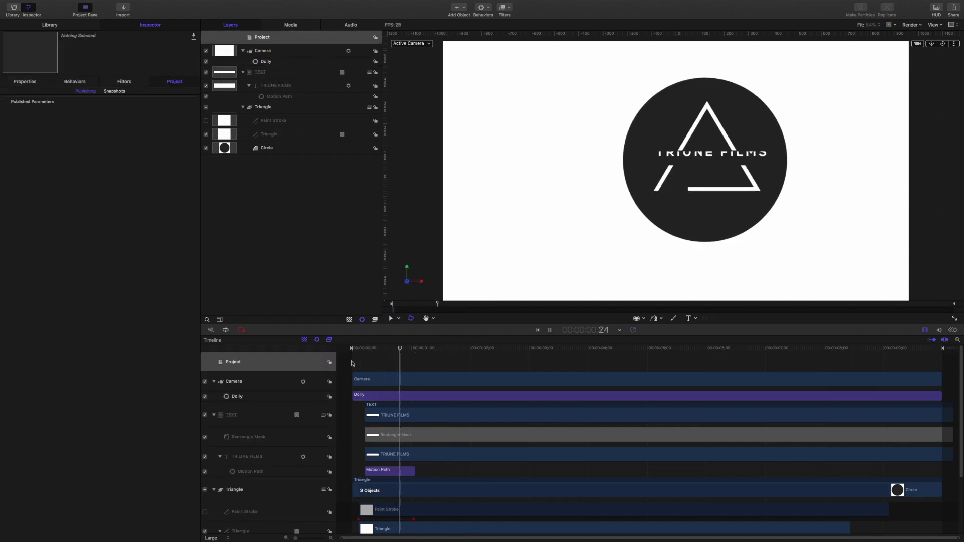
# Step: Collapse the TEXT and Triangle groups and add a new group named Main
pyautogui.click(692, 111)
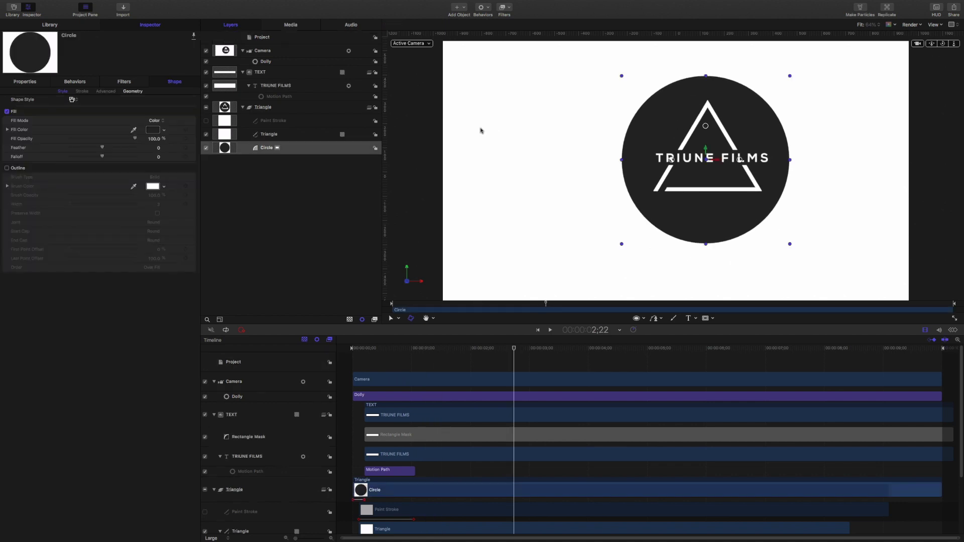
pyautogui.click(243, 72)
pyautogui.click(242, 86)
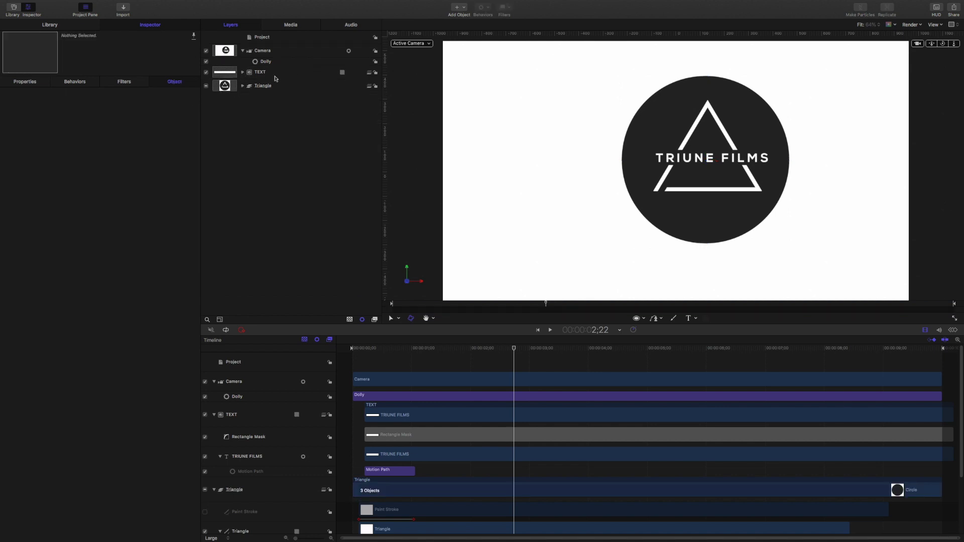
pyautogui.rightClick(269, 109)
pyautogui.click(283, 109)
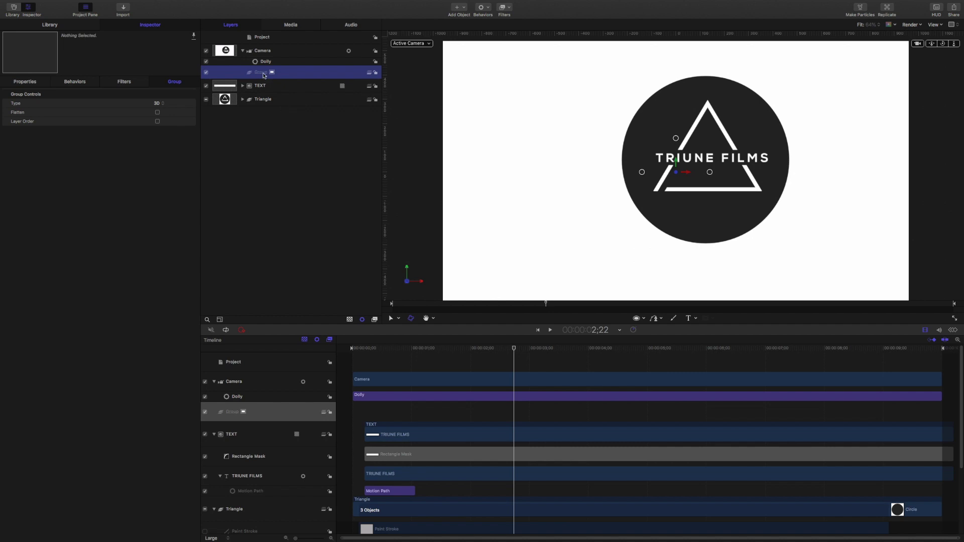
pyautogui.doubleClick(262, 73)
pyautogui.write('Main')
pyautogui.press('Return')
# Step: Move the TEXT and Triangle groups into the Main group, and shift the whole logo toward the centre of the frame
pyautogui.click(271, 87)
pyautogui.keyDown('shift'); pyautogui.click(269, 73); pyautogui.keyUp('shift')
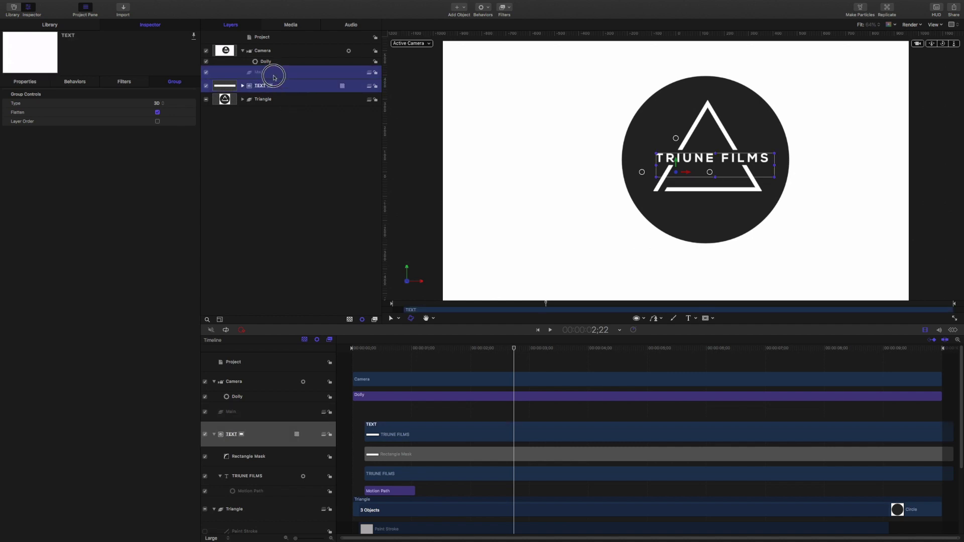
pyautogui.moveTo(263, 99); pyautogui.dragTo(261, 80)
pyautogui.press('super+z')
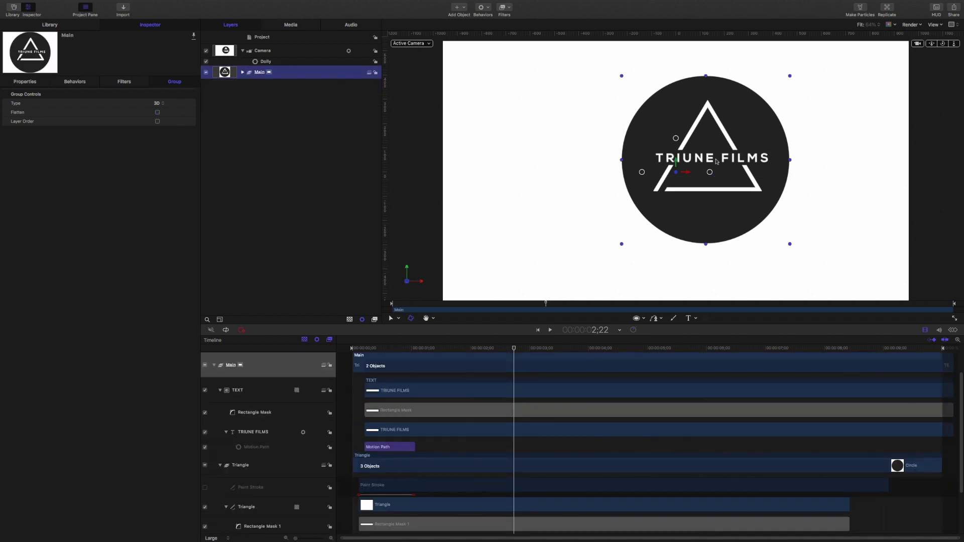
pyautogui.moveTo(716, 161); pyautogui.dragTo(708, 176)
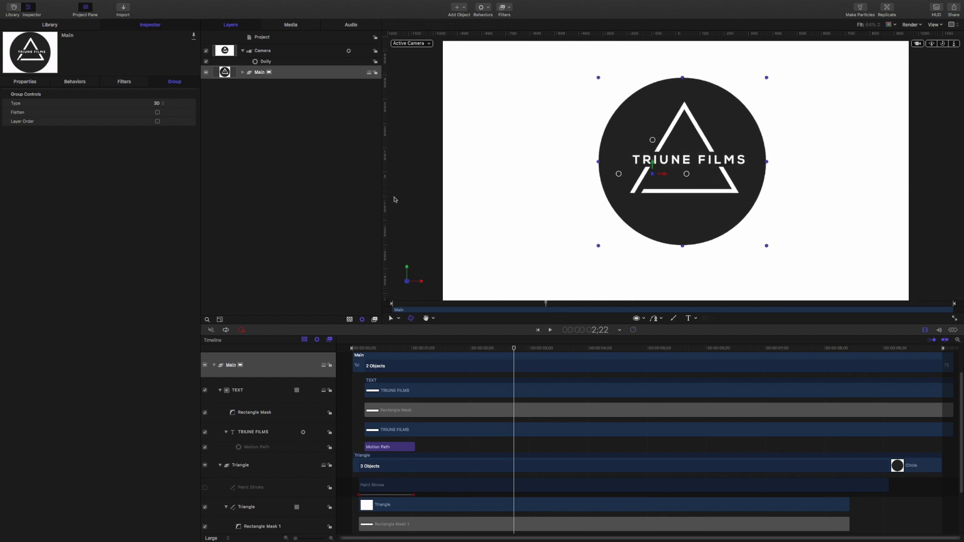
pyautogui.click(301, 210)
# Step: Increase the Tracking of the TRIUNE FILMS text inside the TEXT group
pyautogui.click(665, 160)
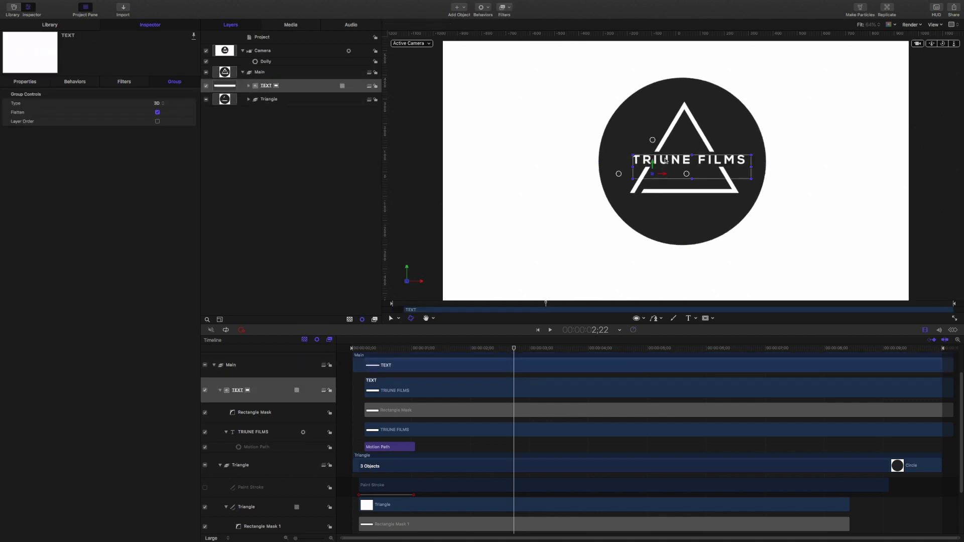
pyautogui.click(247, 86)
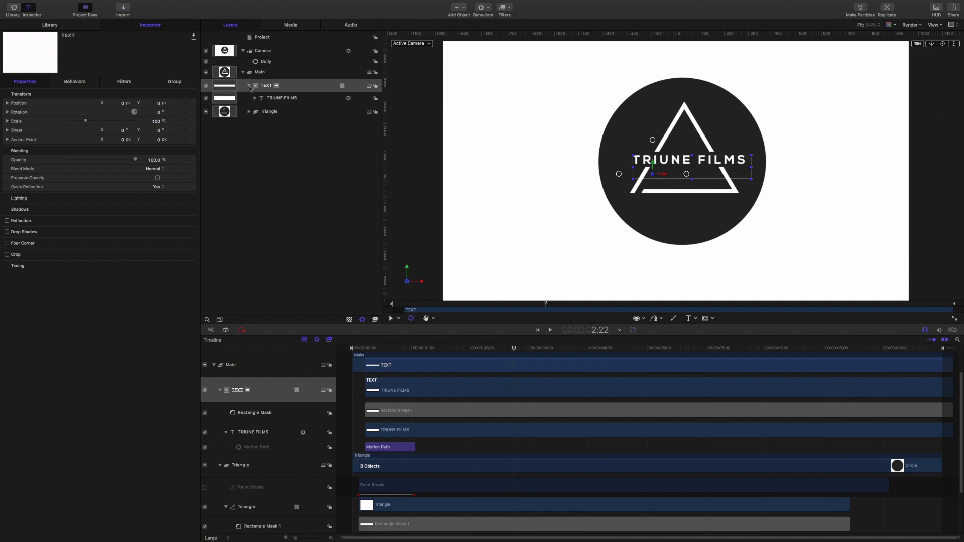
pyautogui.click(303, 100)
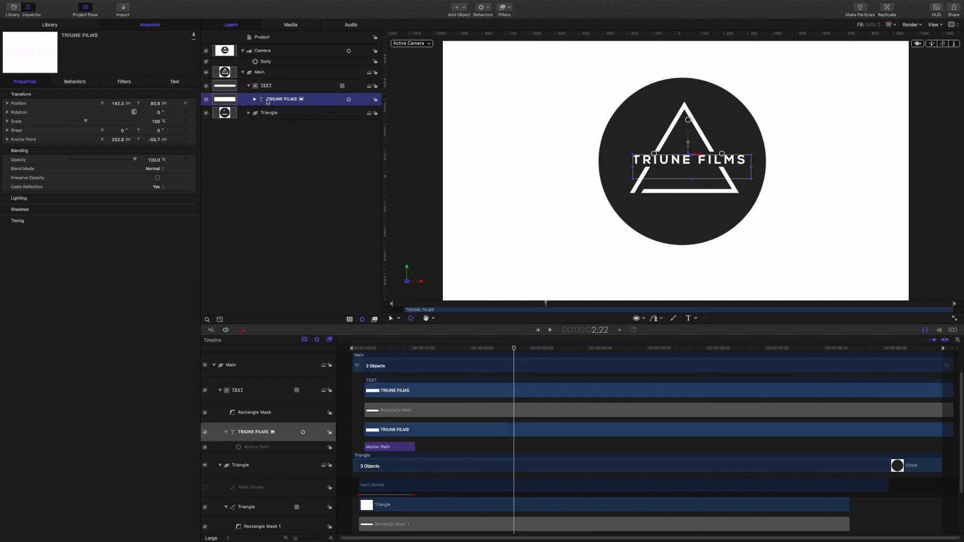
pyautogui.click(182, 84)
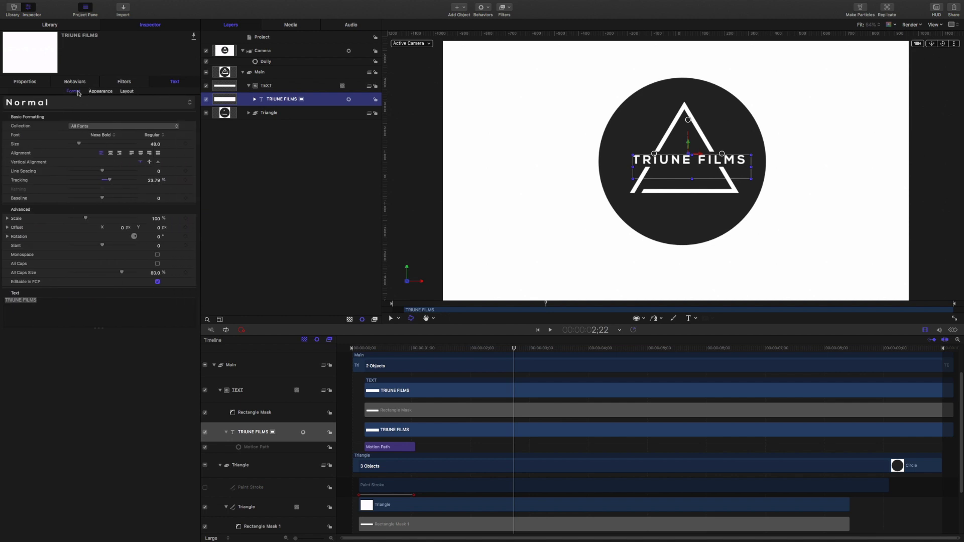
pyautogui.moveTo(111, 181); pyautogui.dragTo(116, 180)
# Step: Adjust the horizontal size and position of the Triangle's Rectangle Mask 1 around the more widely spaced text
pyautogui.press('t')
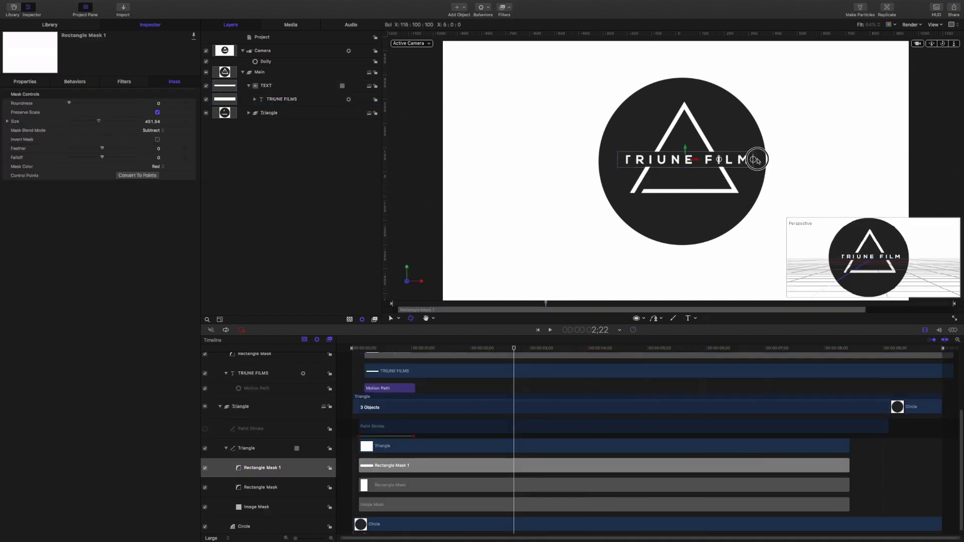
pyautogui.click(747, 162)
pyautogui.click(420, 358)
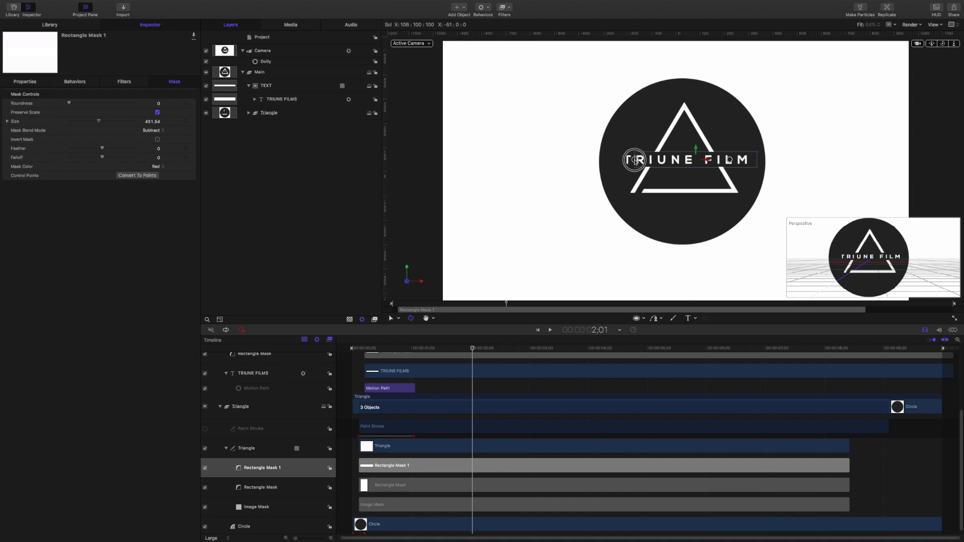
pyautogui.click(256, 506)
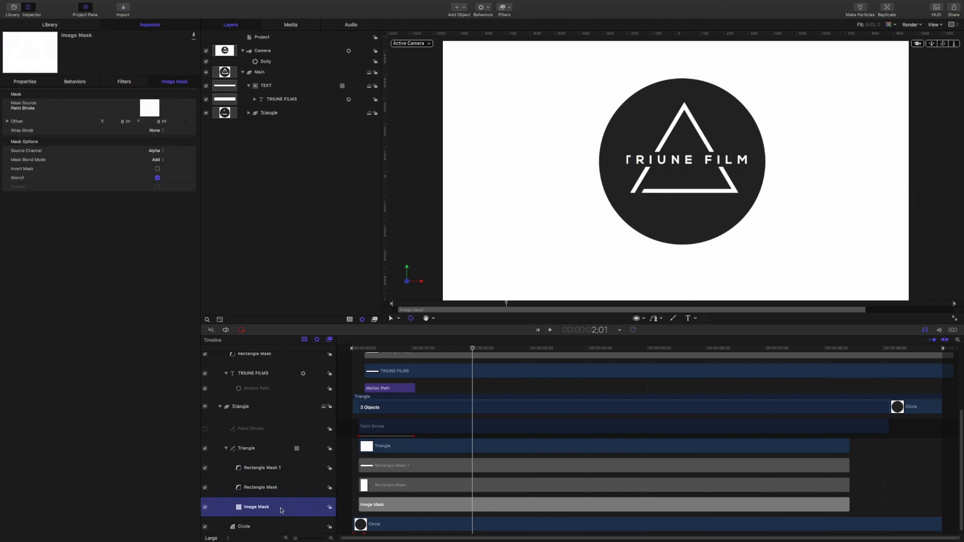
# Step: Widen the TEXT group's Rectangle Mask to fit the whole TRIUNE FILMS text and preview the animation from the first frame
pyautogui.scroll(1, 278, 390)
pyautogui.click(278, 389)
pyautogui.click(783, 264)
pyautogui.press('space')
pyautogui.press('Home')
pyautogui.press('space')
pyautogui.click(394, 389)
pyautogui.click(394, 371)
# Step: Clear the selection and play the logo animation through to about 7;12
pyautogui.click(722, 186)
pyautogui.doubleClick(722, 185)
pyautogui.press('BackSpace')
pyautogui.write('S')
pyautogui.press('Escape')
pyautogui.press('space')
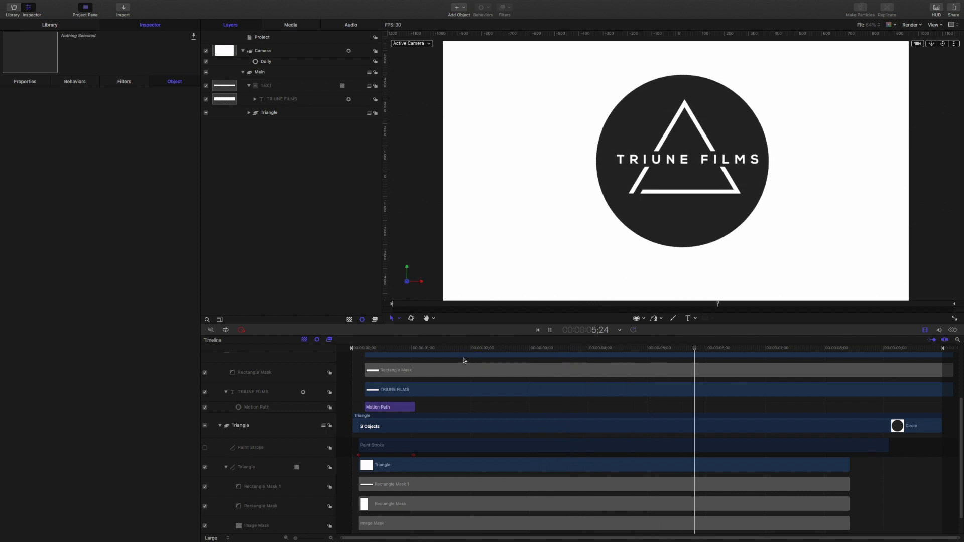
pyautogui.press('space')
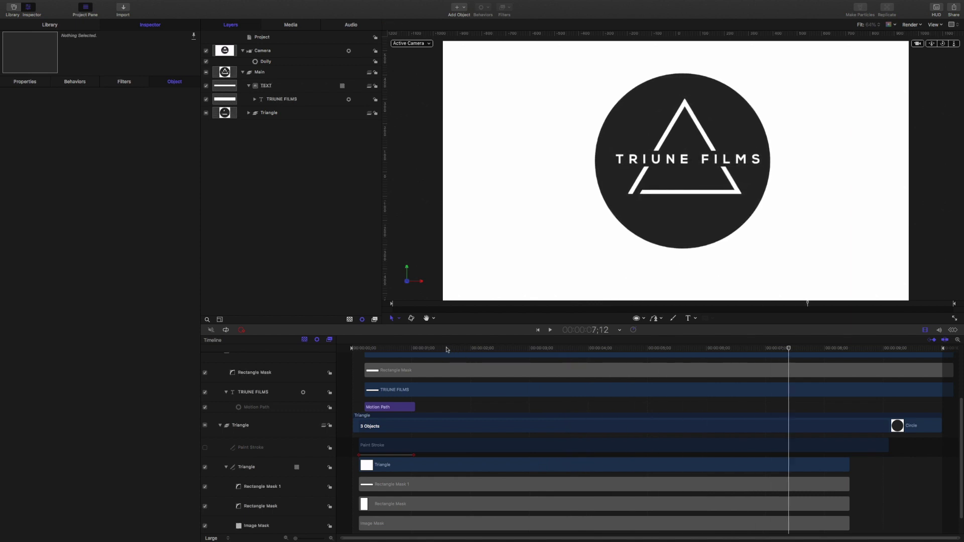